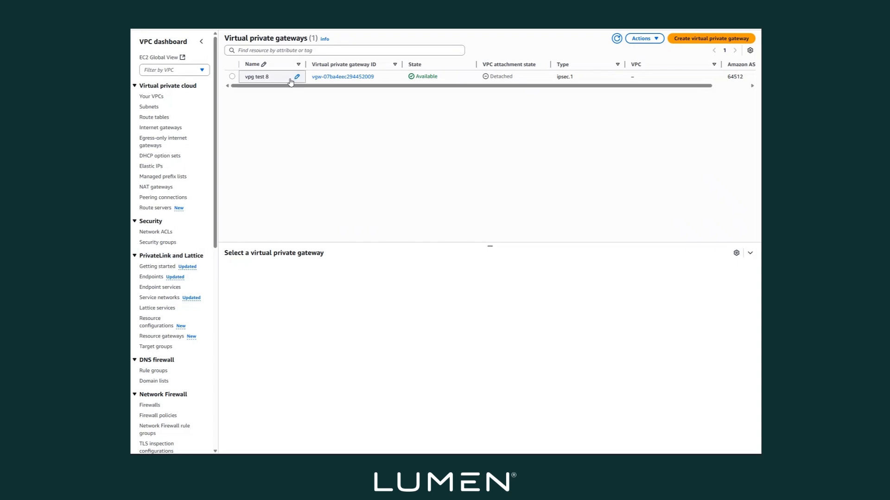
- Create a virtual private gateway named "test 7 vpg" with the Amazon default ASN
left_click(694, 39)
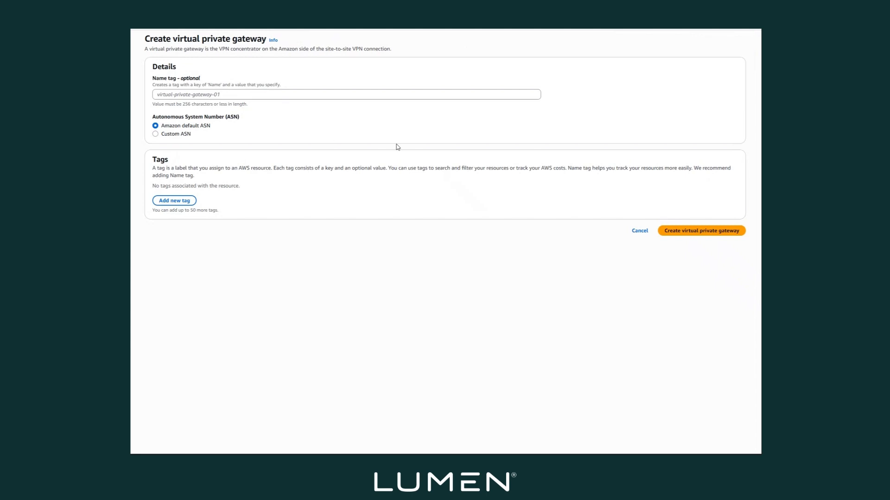
left_click(174, 94)
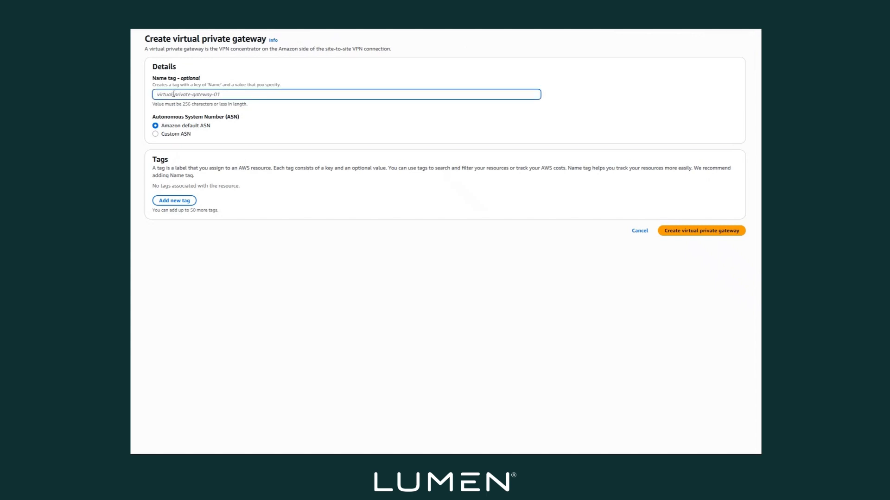
type("tes")
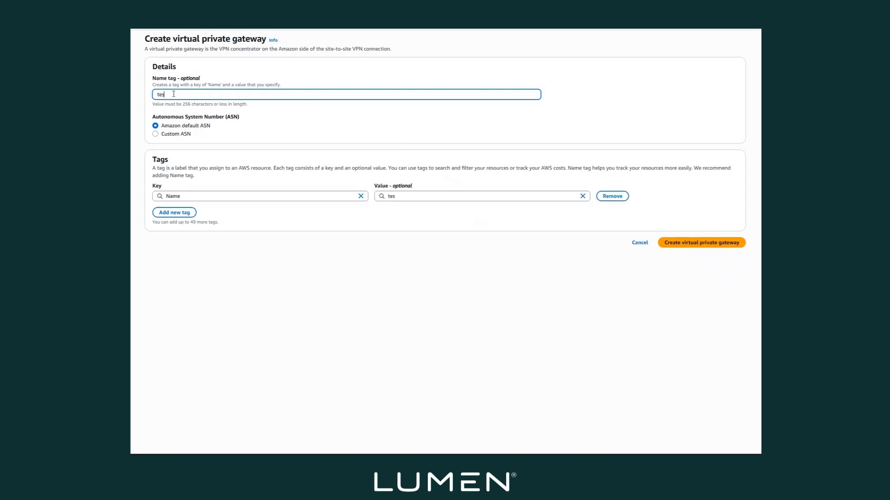
type("t 7 vgp")
key("BackSpace")
key("BackSpace")
type("pg")
left_click(683, 247)
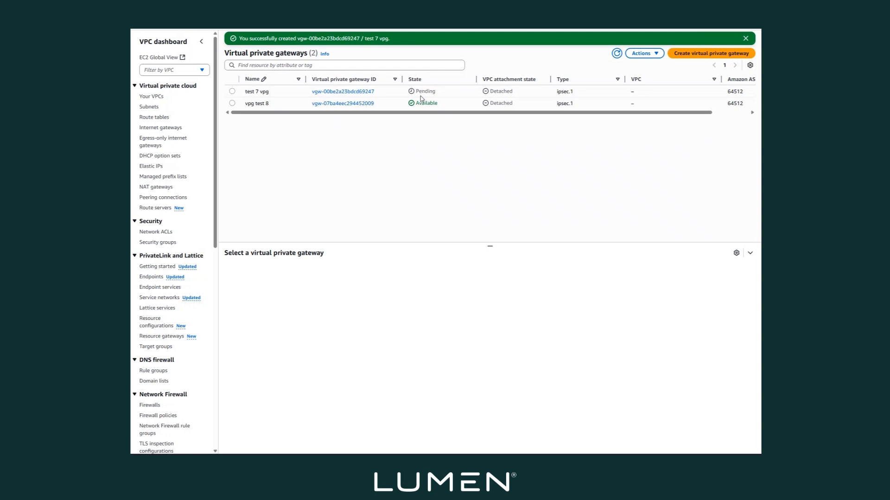
- Delete the virtual private gateway "vpg test 8", confirming the deletion with "delete"
left_click(232, 103)
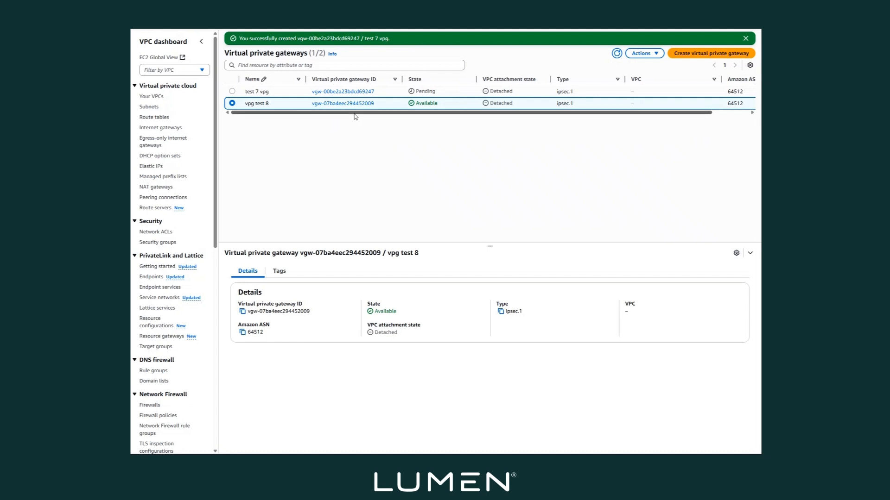
left_click(647, 53)
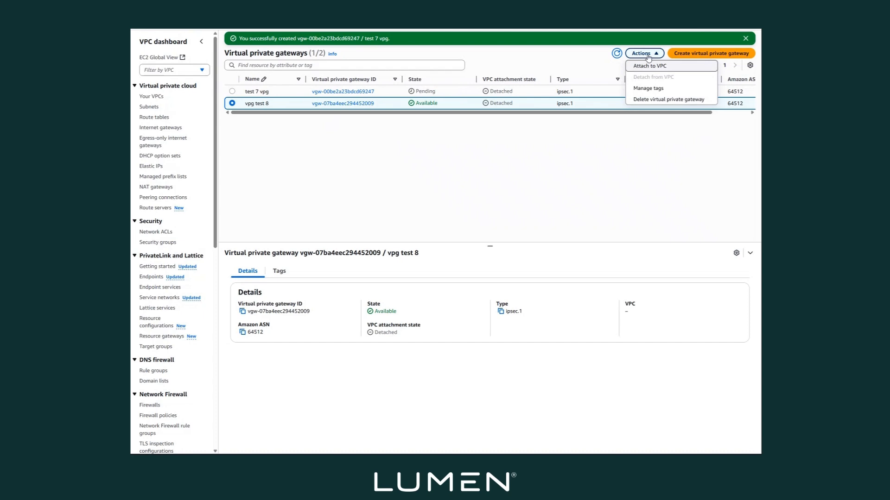
left_click(652, 104)
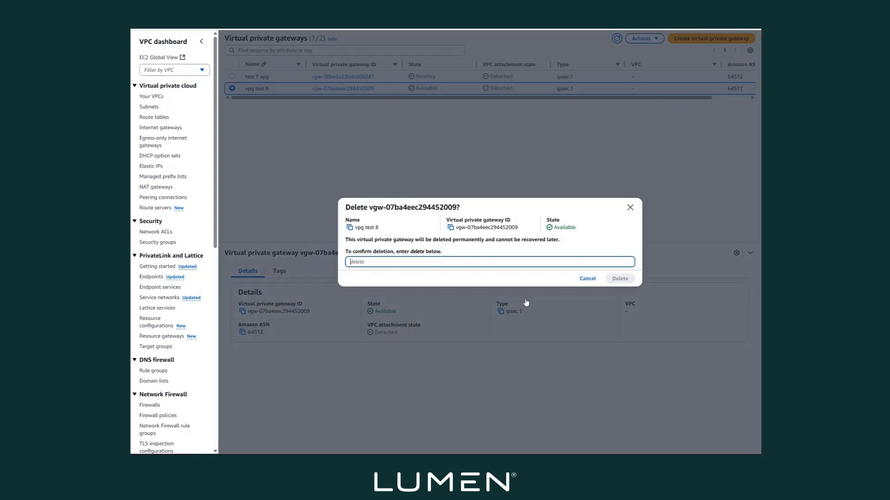
type("delete")
left_click(629, 278)
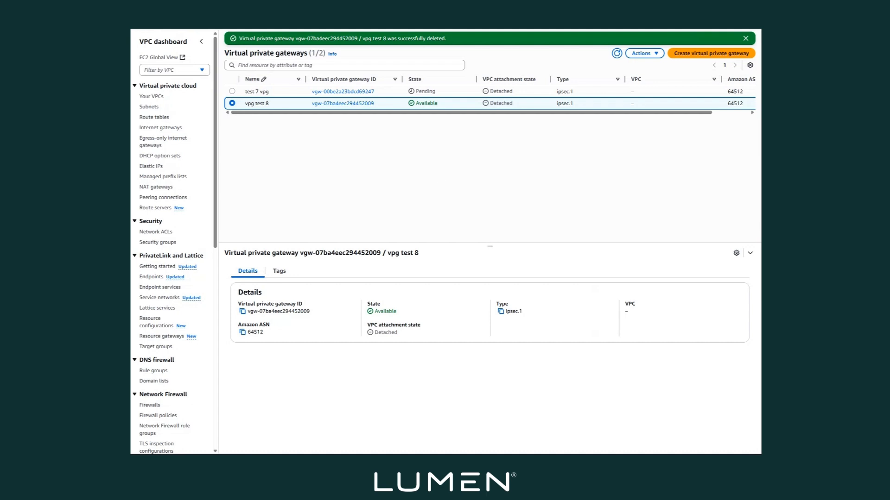
- Copy the AWS account ID from the signed-in account's details
left_click(730, 29)
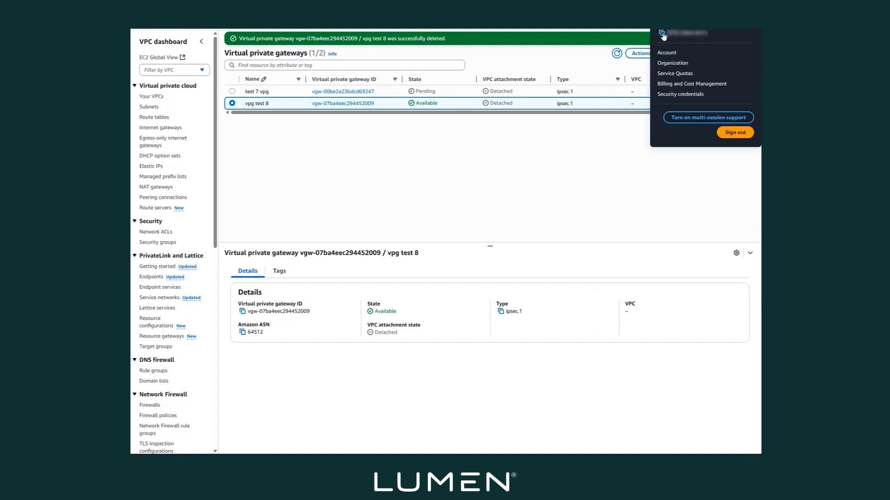
left_click(527, 193)
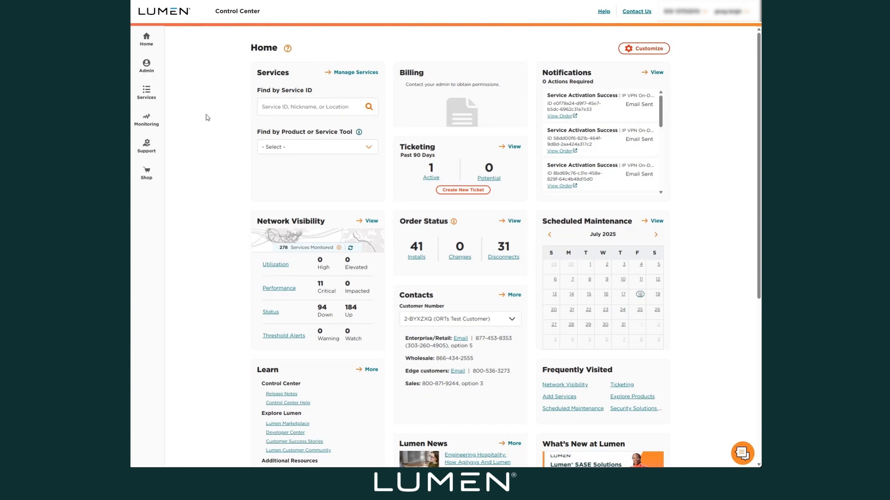
- Switch to Lumen Control Center and start adding an IP VPN On-Demand Connection service
left_click(145, 98)
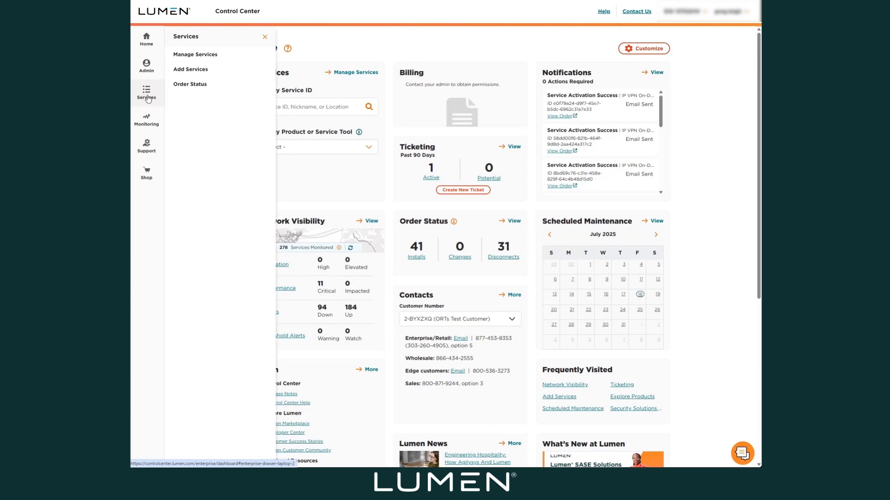
left_click(206, 70)
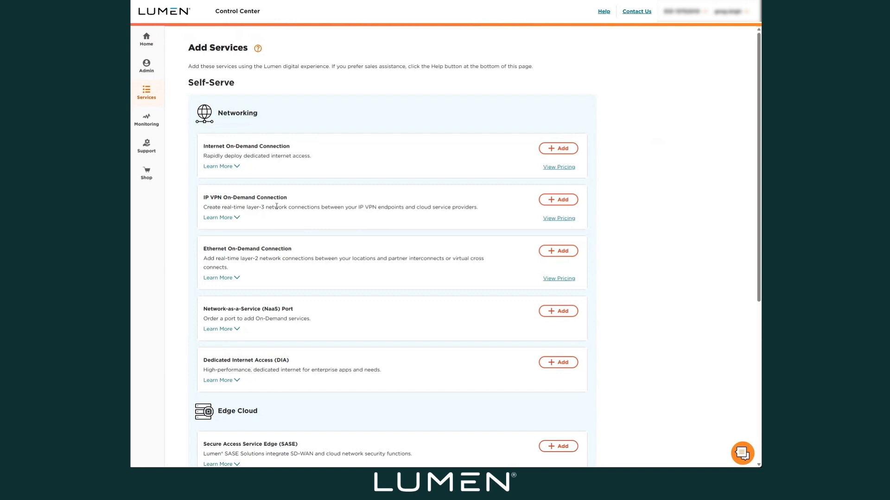
left_click(558, 199)
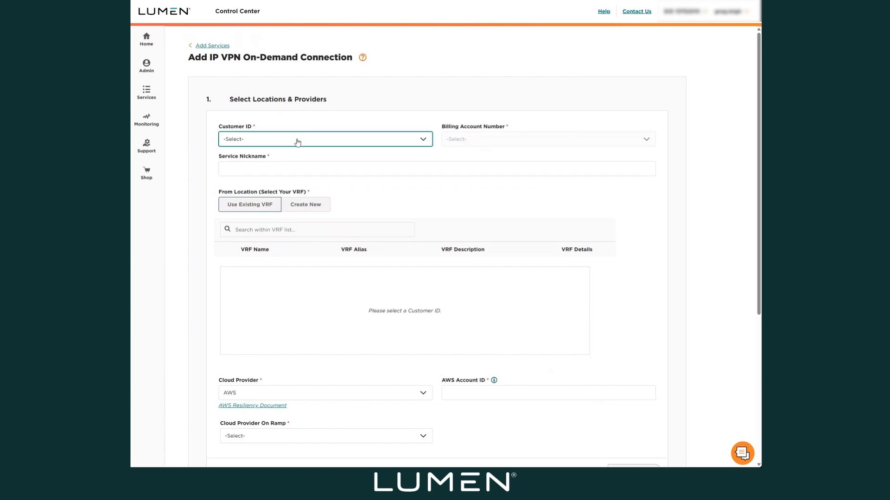
- Select the customer ID and billing account number, and set the service nickname to "test vpg 7"
left_click(280, 170)
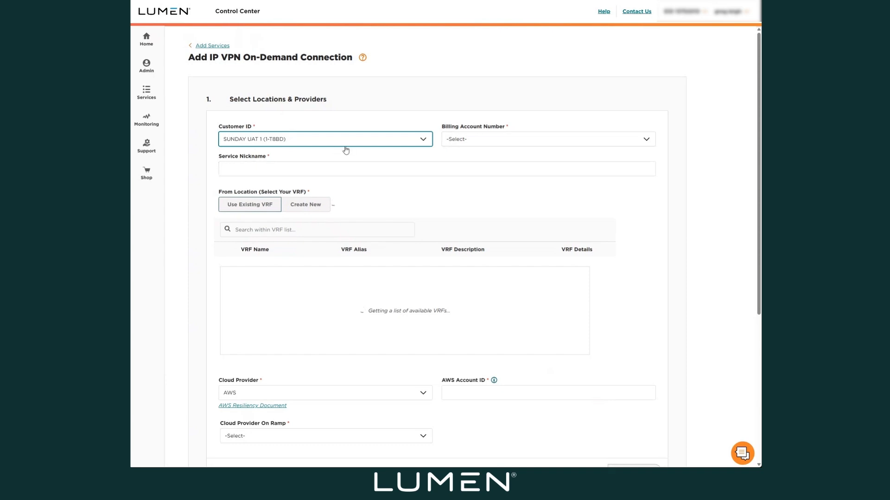
left_click(478, 140)
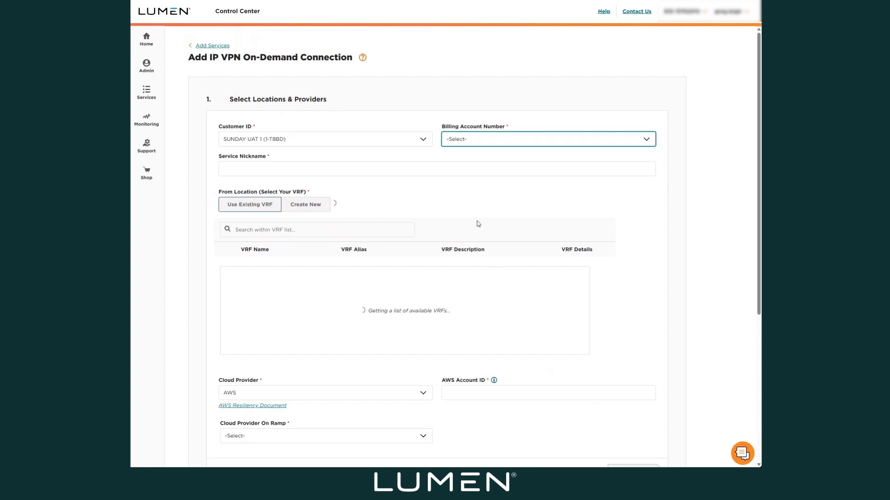
left_click(226, 171)
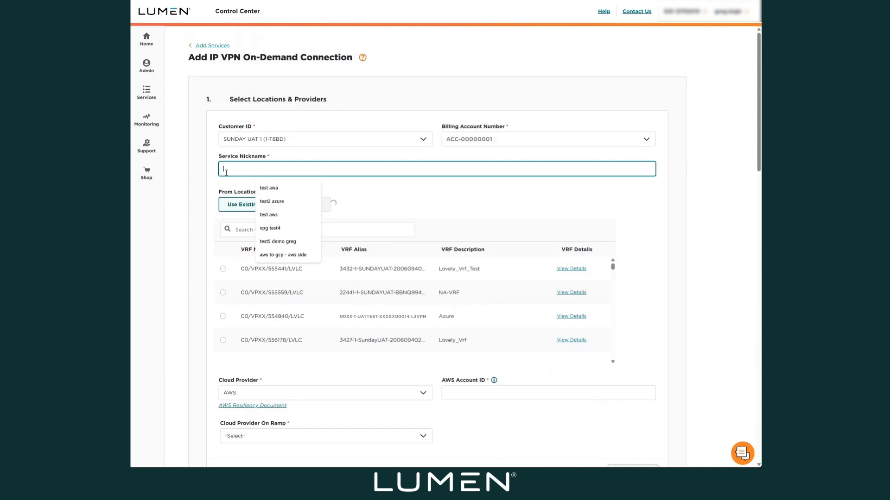
type("test ")
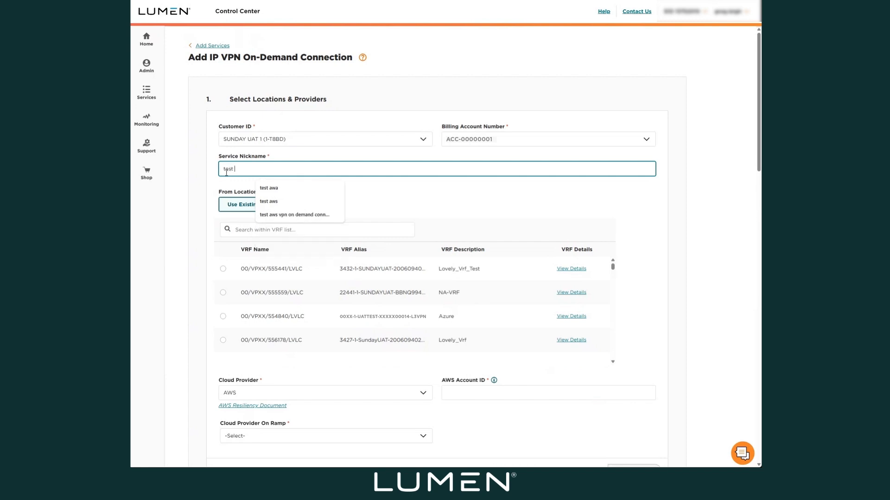
type("vpg")
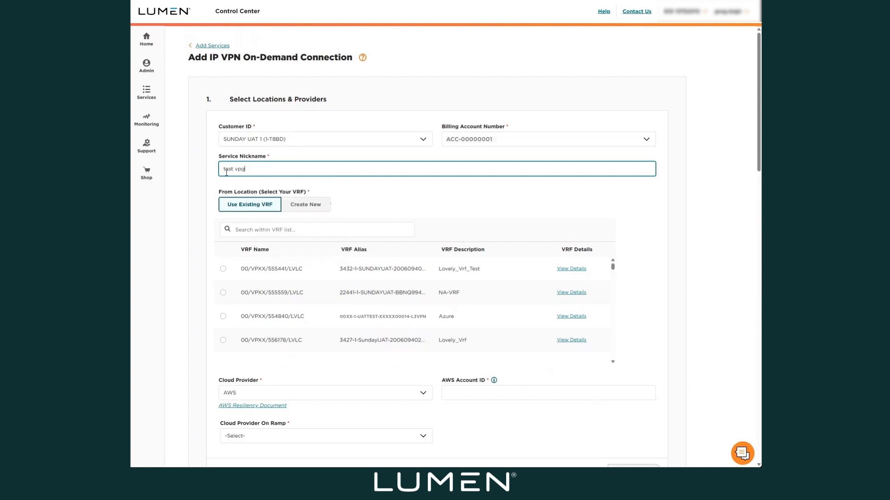
type(" 87")
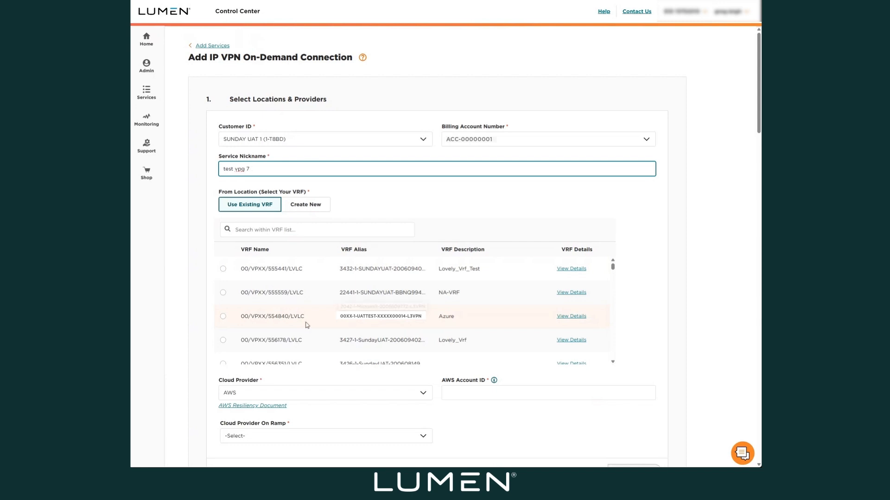
- Select the existing VRF 00/VPXX/555441/LVLC as the from location and paste the AWS account ID
left_click(223, 269)
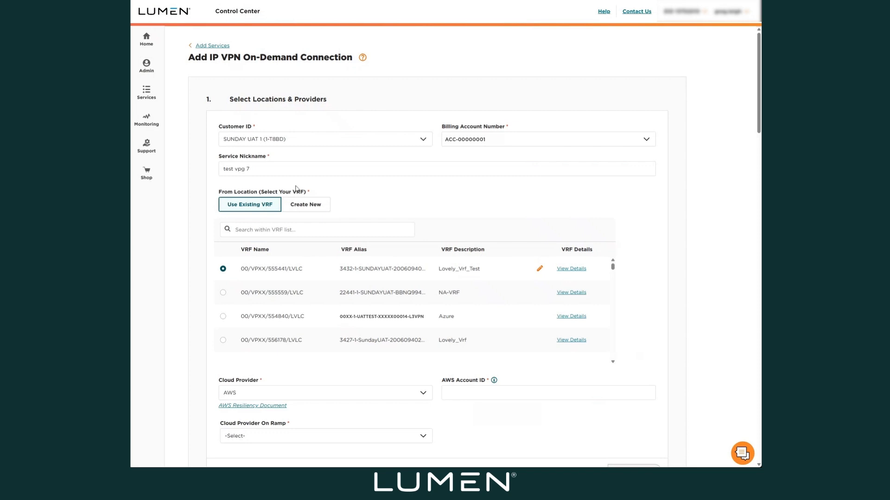
left_click(483, 396)
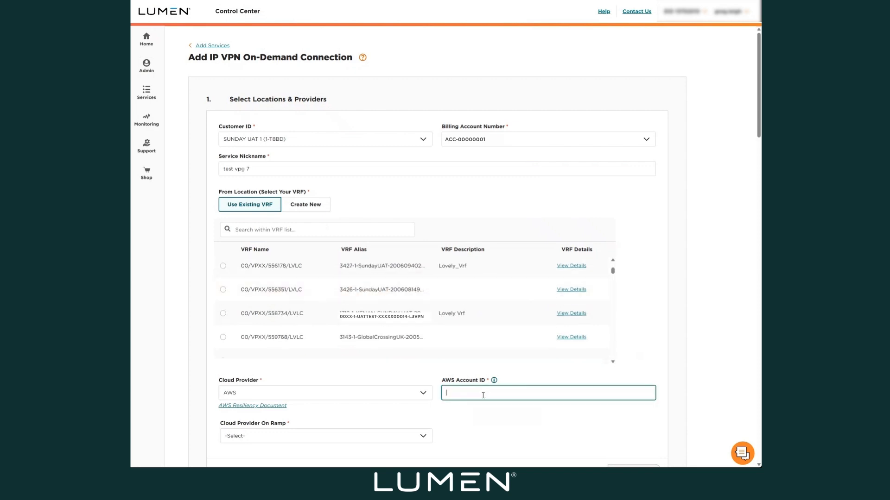
scroll(422, 330, "up", 2)
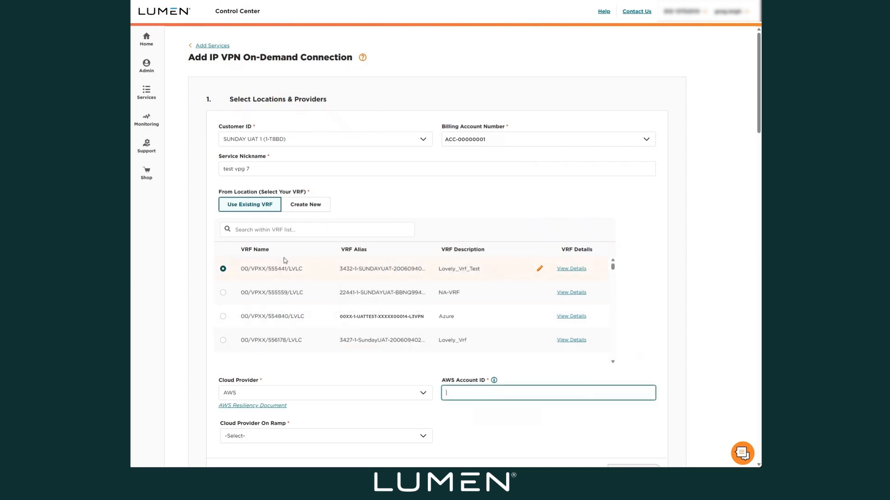
right_click(453, 392)
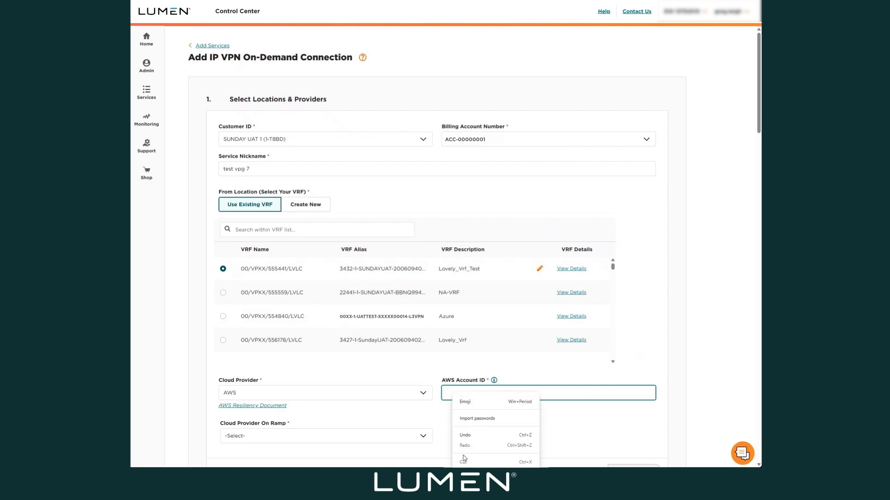
left_click(465, 482)
- Set the cloud provider on ramp to "us-west-1 - US West (N. California) - Los Angeles" and continue to bandwidth and price
left_click(252, 434)
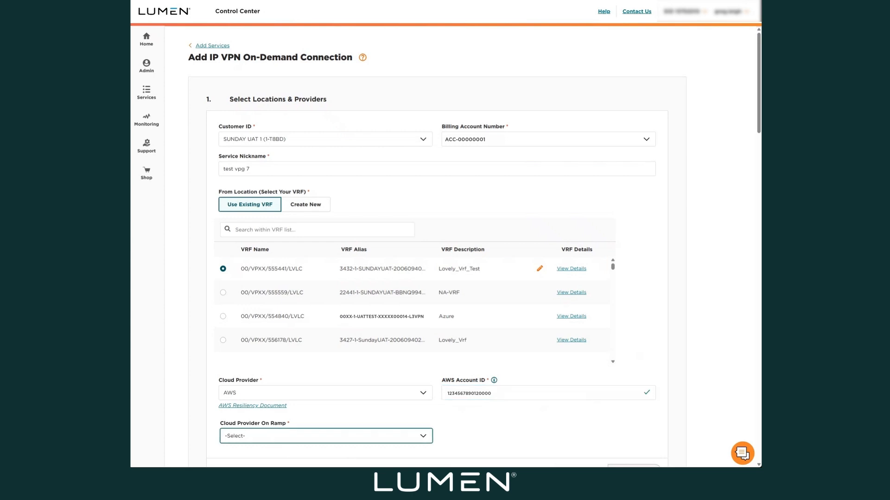
key("Down")
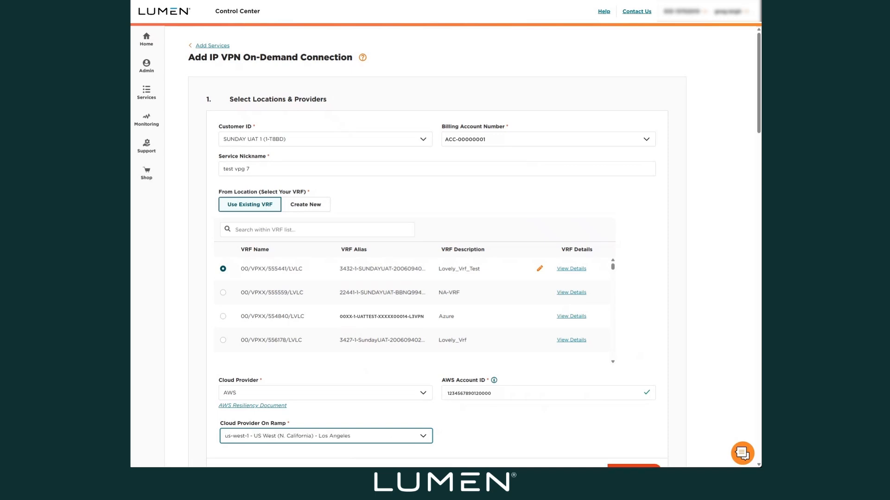
scroll(363, 437, "down", 2)
scroll(363, 436, "down", 1)
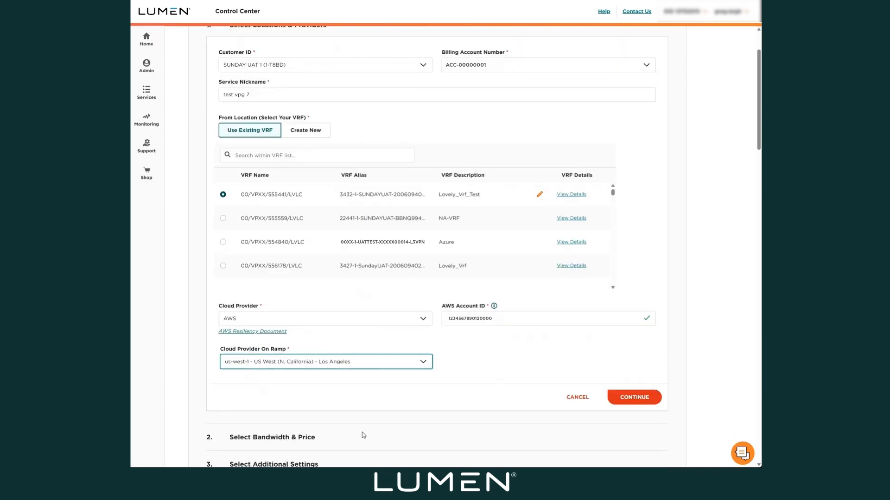
left_click(623, 397)
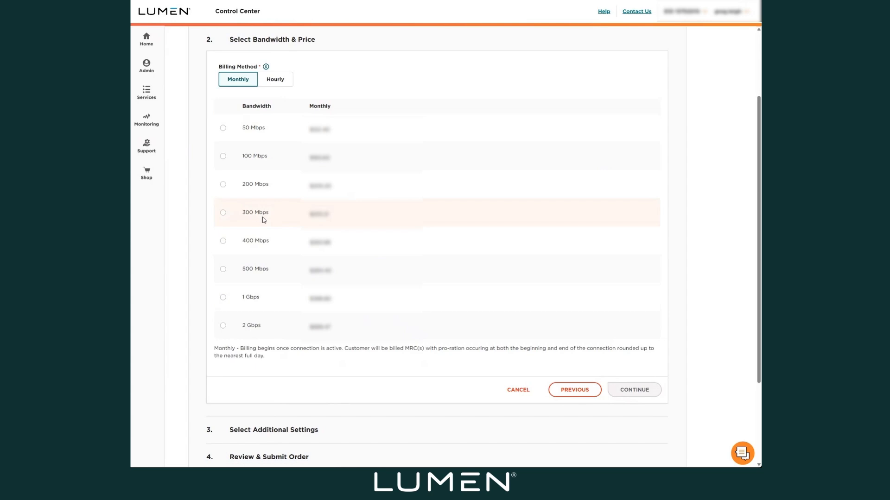
- Compare hourly with monthly billing, and continue to the additional settings with 50 Mbps billed monthly
left_click(223, 129)
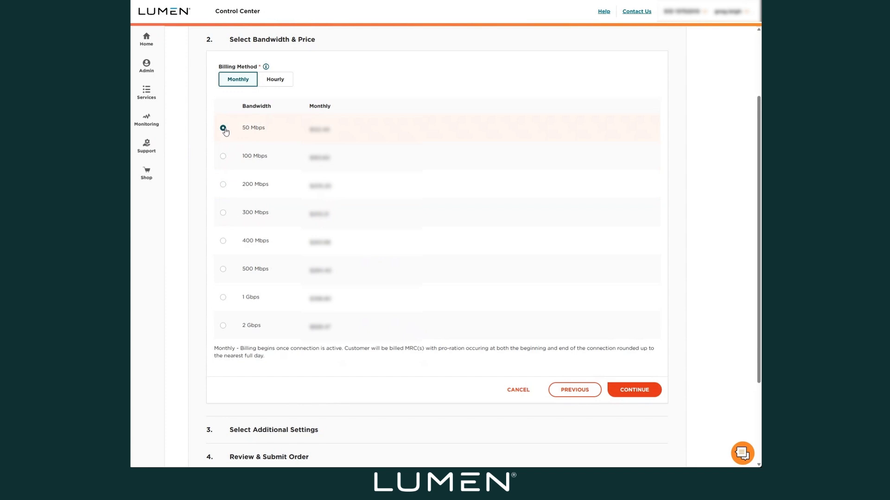
left_click(282, 87)
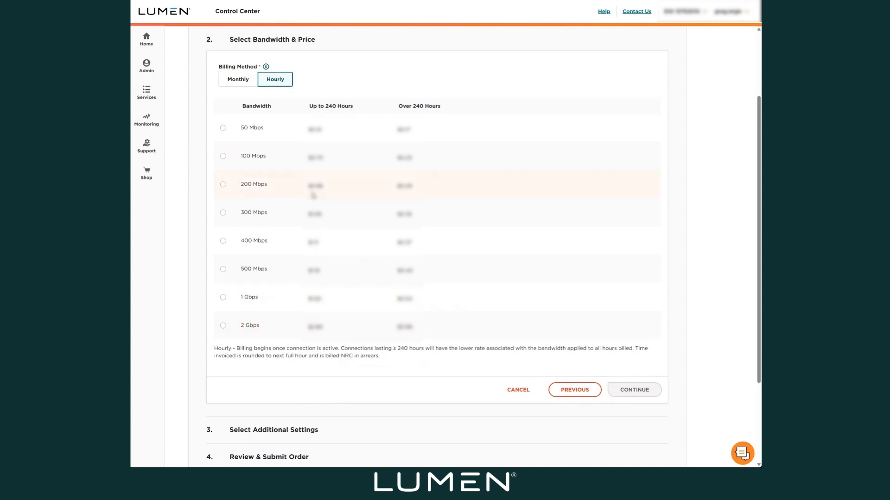
left_click(238, 85)
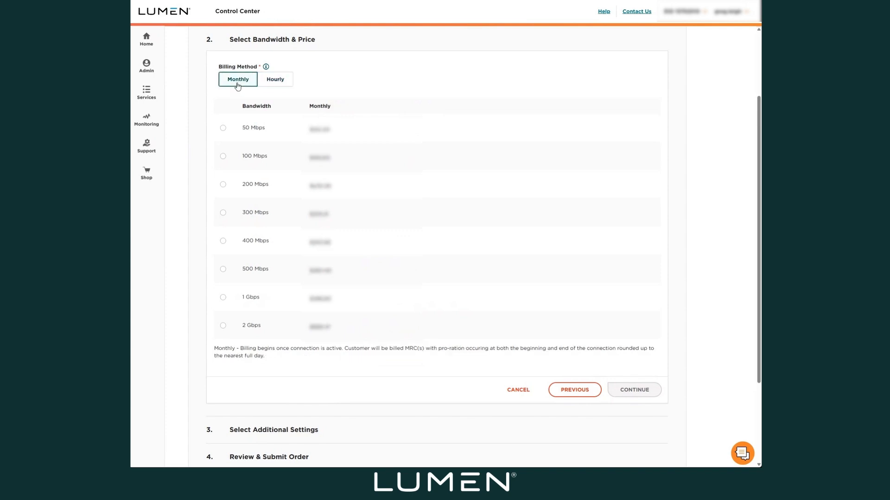
left_click(224, 132)
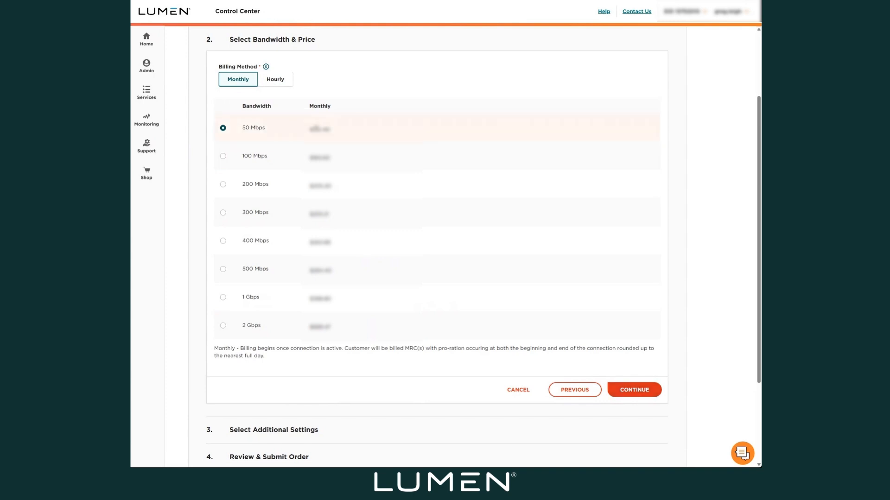
left_click(635, 392)
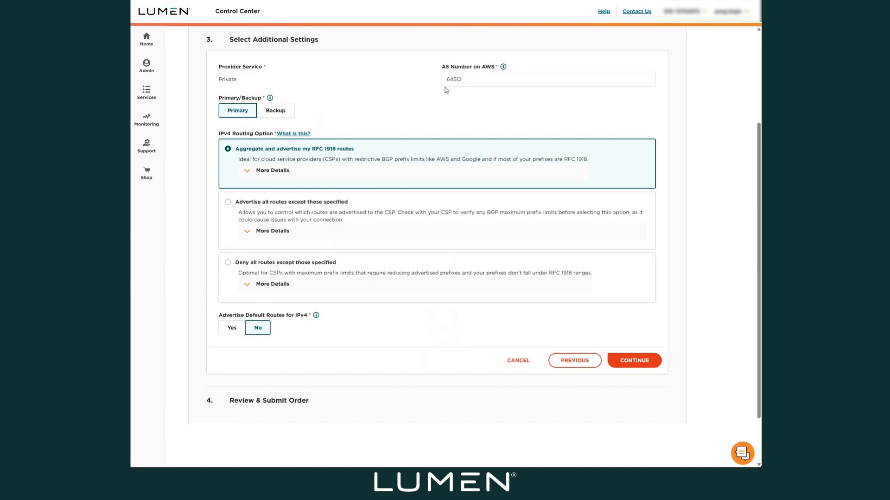
- Check the AS number and the Primary/Backup choice, keeping Primary, and expand the details of the RFC 1918 route aggregation option
left_click(461, 79)
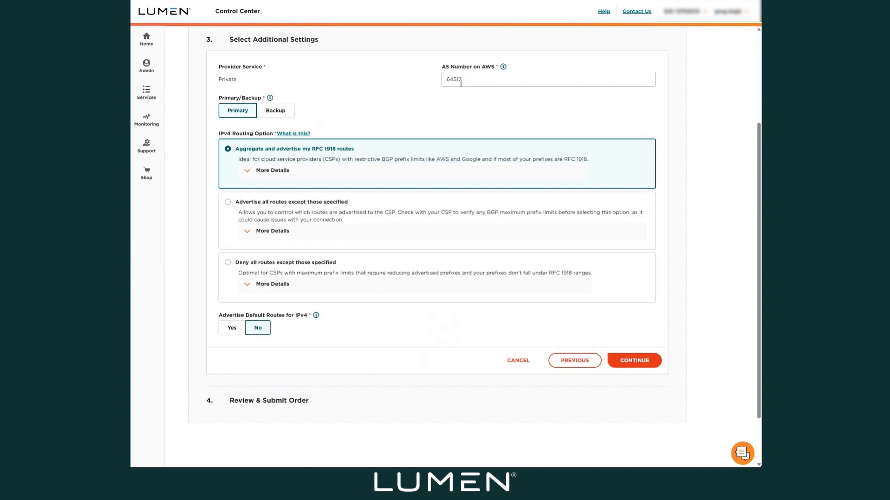
left_click(390, 86)
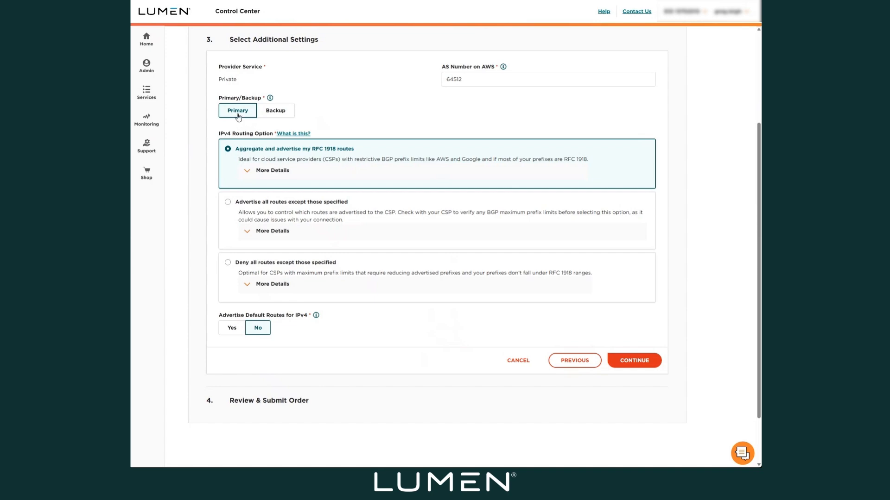
left_click(275, 117)
left_click(246, 116)
left_click(262, 172)
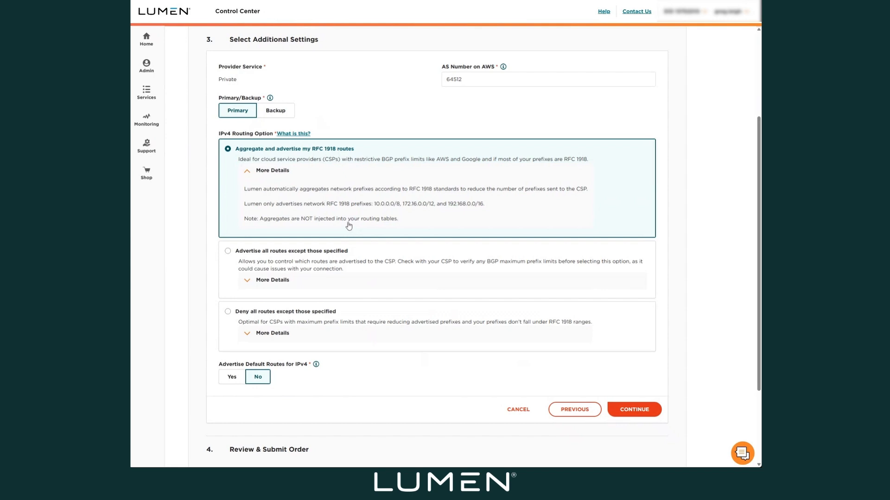
- Compare the "Advertise all routes except those specified" and "Deny all routes except those specified" routing options, expanding their details and checking the Defined Aggregates field
left_click(229, 253)
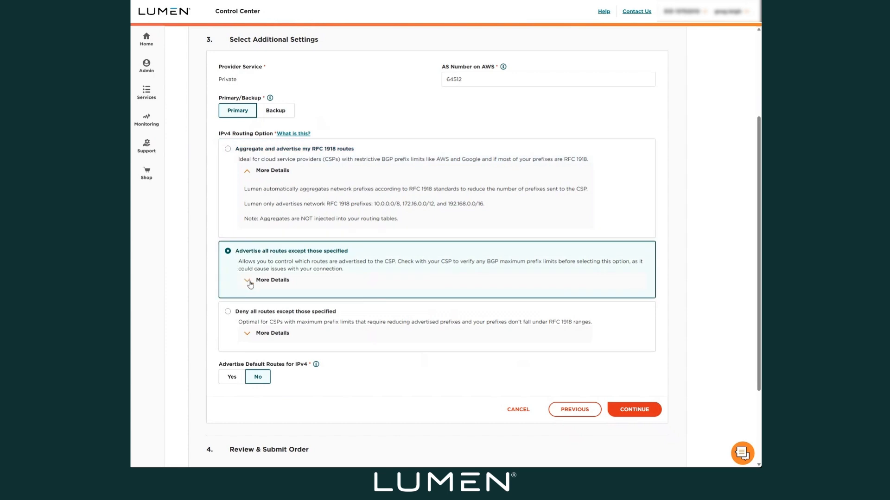
left_click(249, 281)
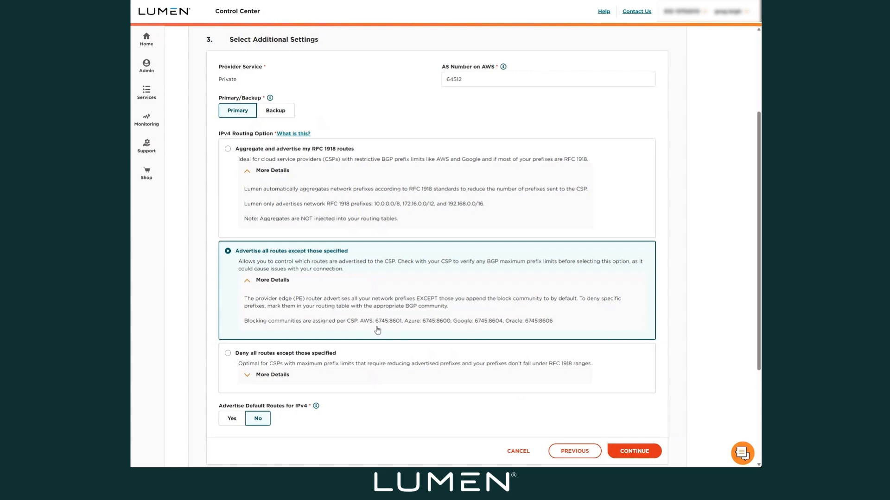
left_click(227, 355)
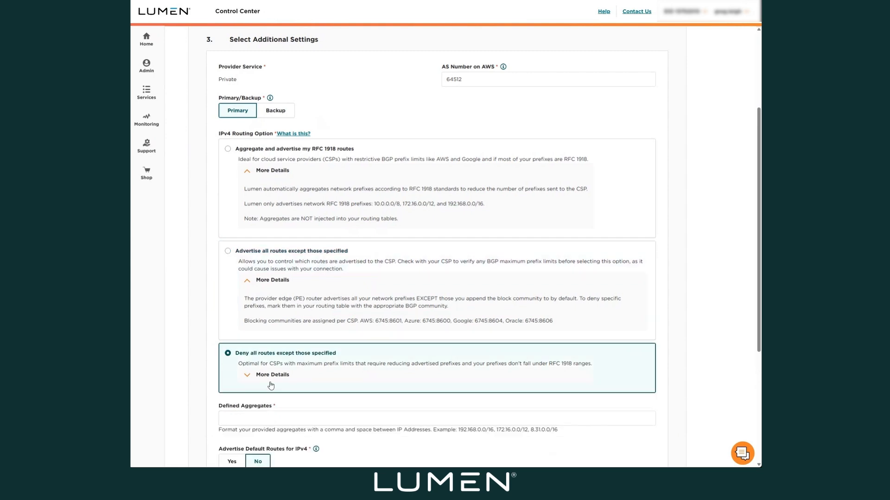
left_click(249, 375)
scroll(278, 371, "down", 2)
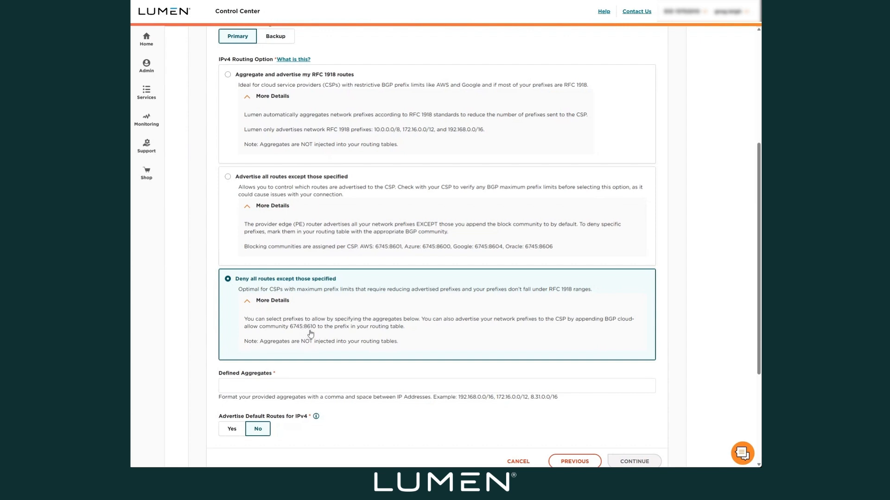
left_click(237, 384)
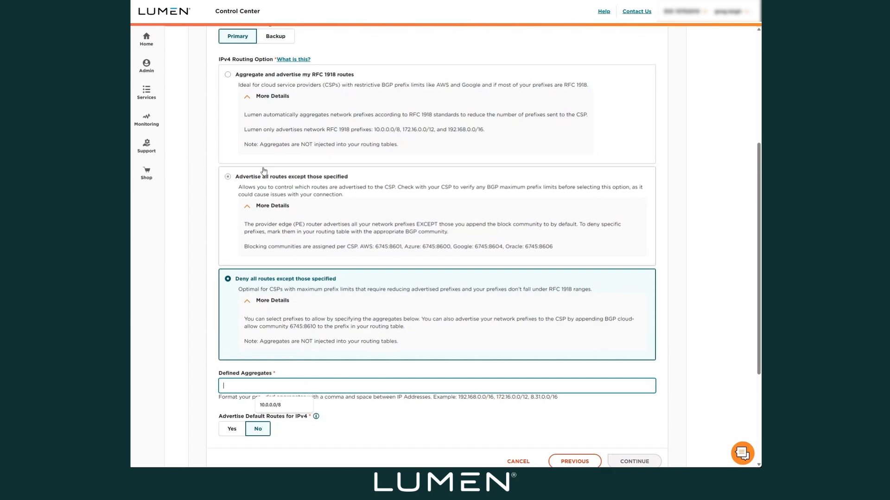
- Choose "Aggregate and advertise my RFC 1918 routes", keep default route advertising at No, and continue to the order review
left_click(228, 75)
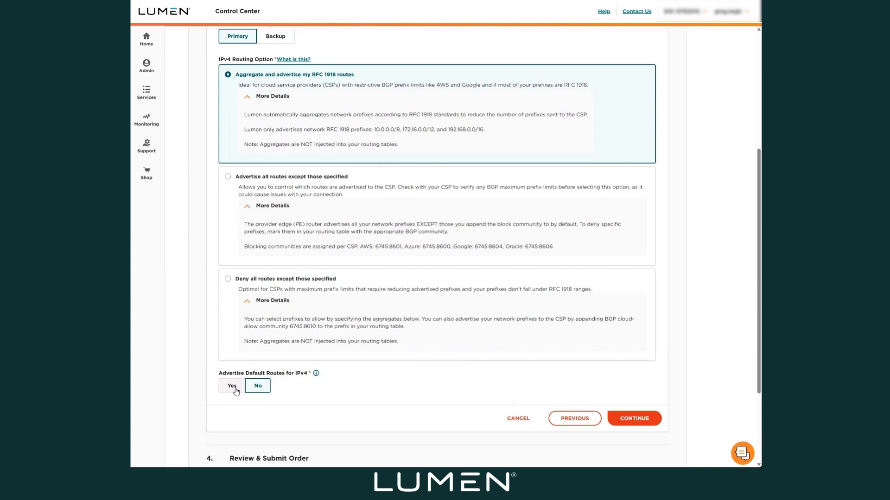
scroll(306, 404, "down", 1)
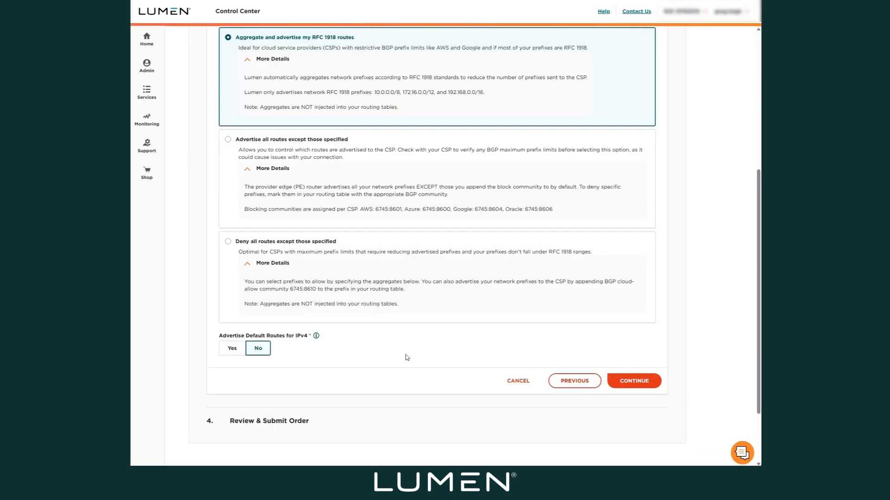
left_click(647, 384)
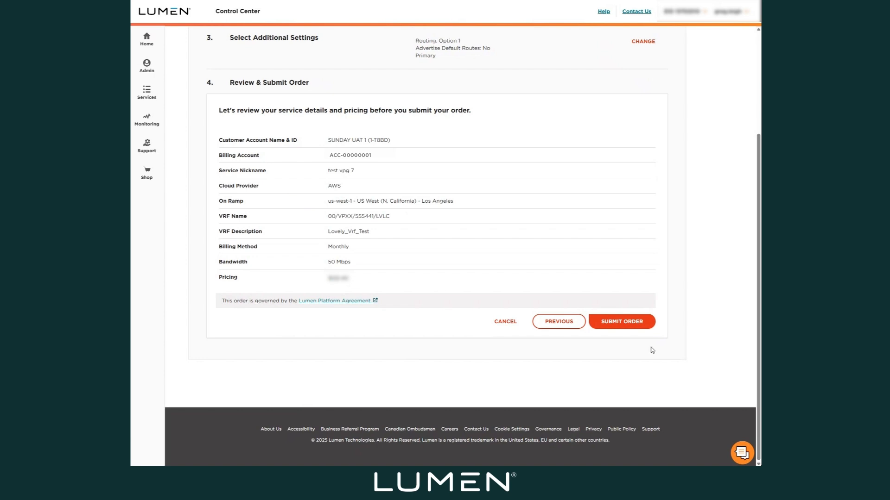
- Submit the reviewed order and check the summary and connector attributes on the provisioning page
left_click(627, 324)
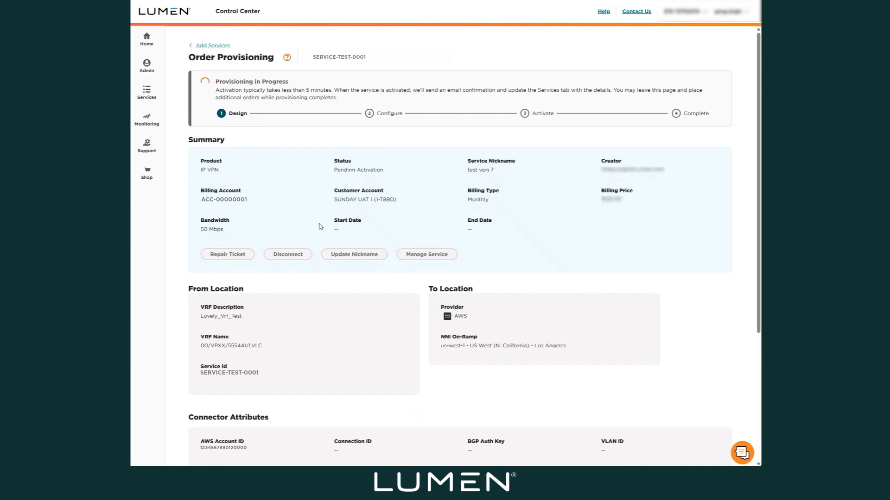
scroll(358, 339, "down", 3)
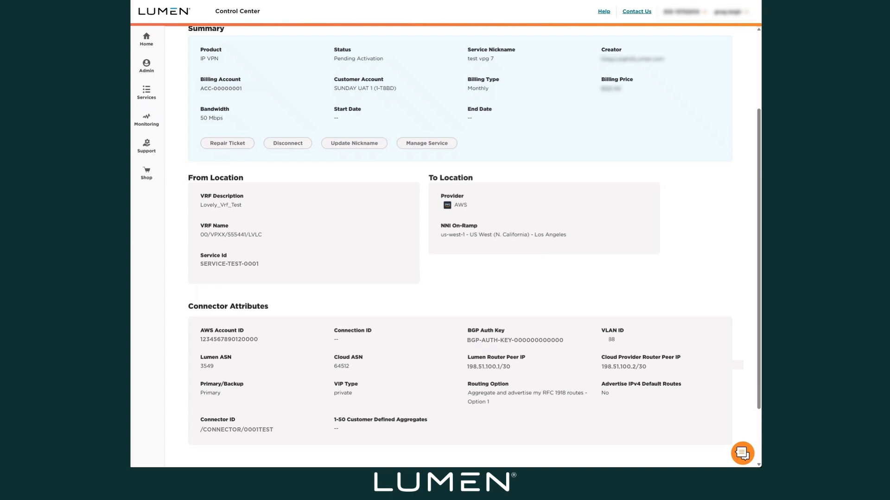
scroll(315, 120, "up", 3)
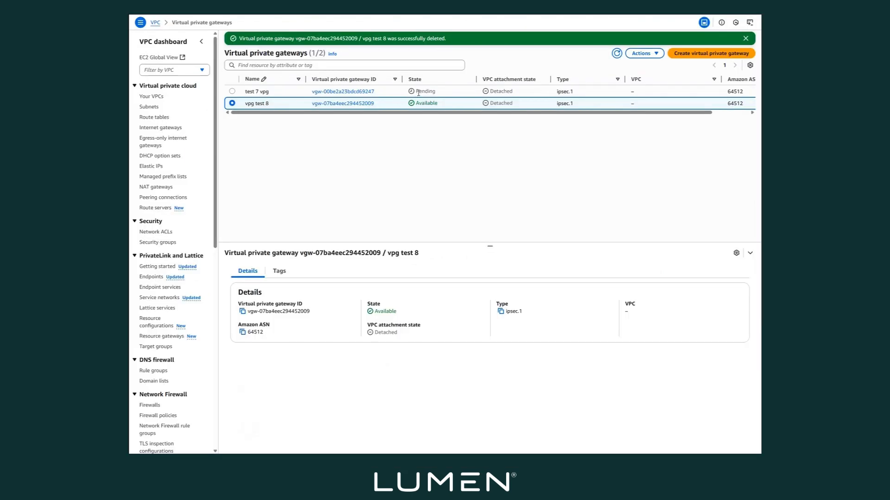
- Switch to the AWS console and open Direct Connect from the Networking & Content Delivery services
left_click(163, 14)
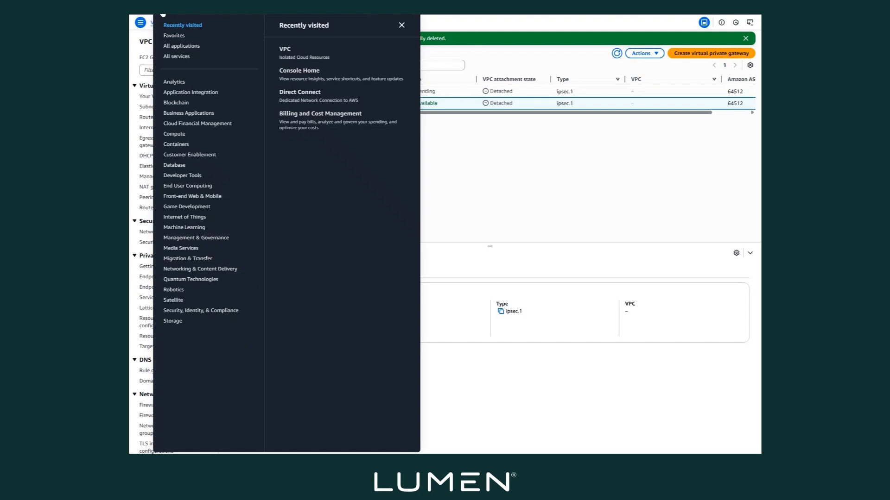
left_click(181, 56)
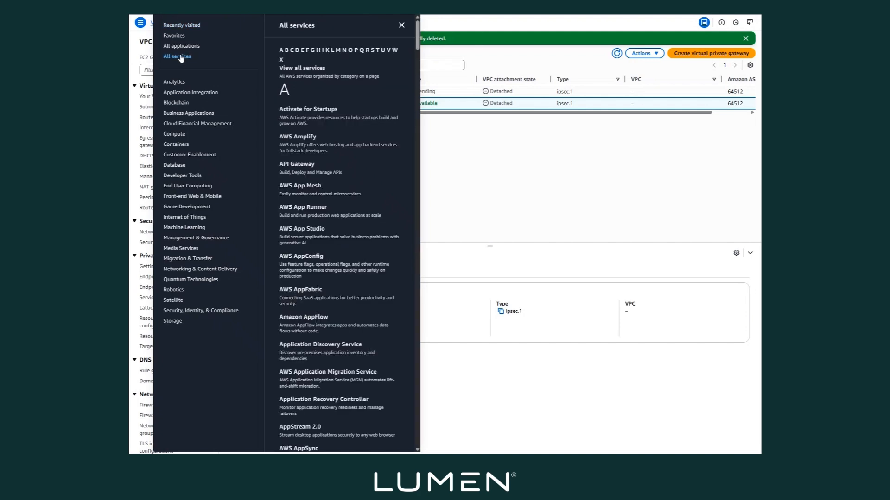
scroll(375, 264, "down", 12)
scroll(375, 266, "down", 15)
scroll(376, 268, "down", 1)
scroll(376, 268, "up", 1)
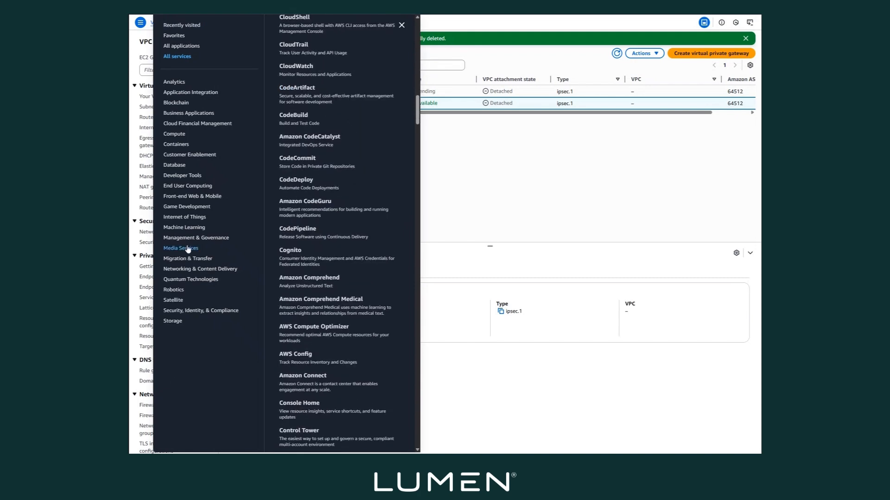
left_click(192, 269)
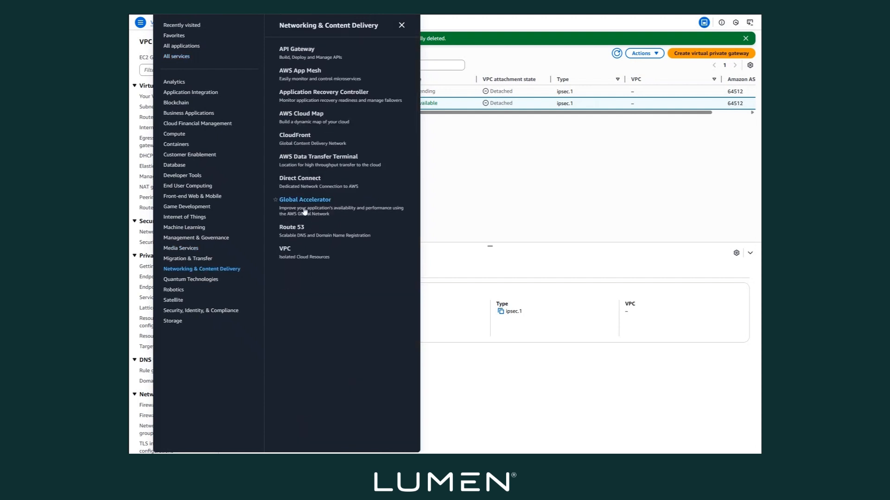
left_click(294, 180)
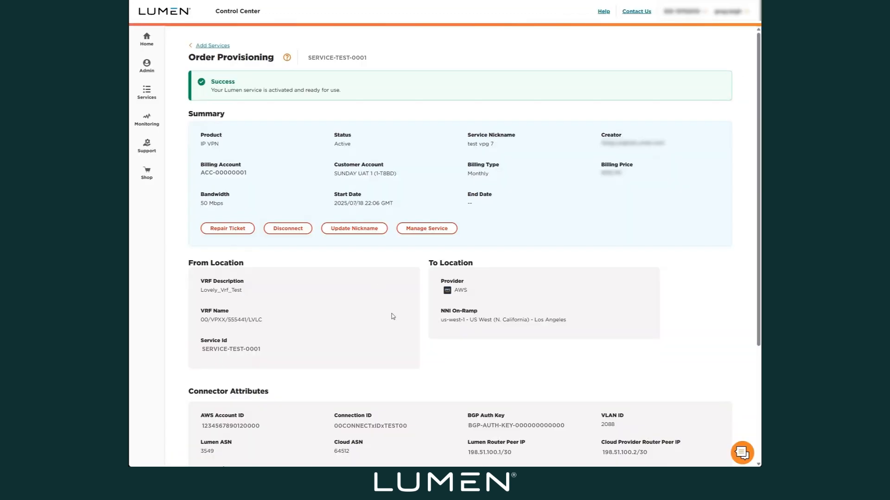
- Check the activated service's connector attributes in Control Center, and accept the matching hosted connection in AWS Direct Connect
scroll(393, 316, "down", 4)
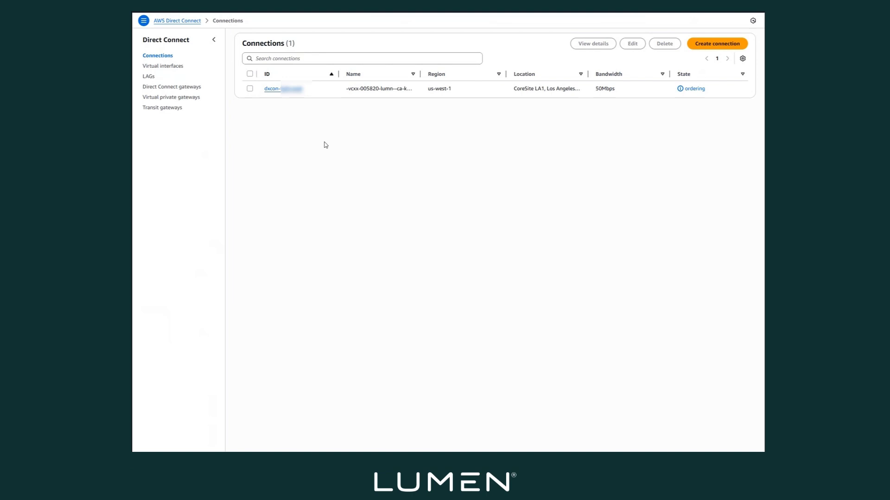
left_click(250, 89)
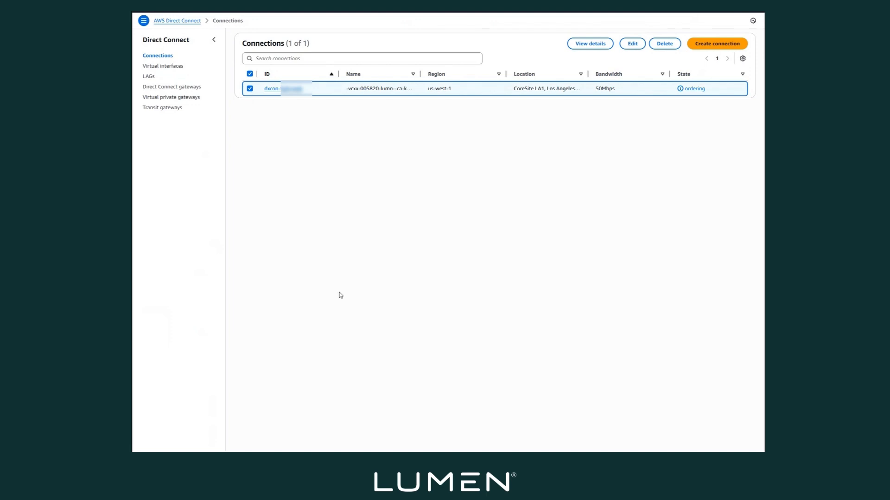
left_click(699, 46)
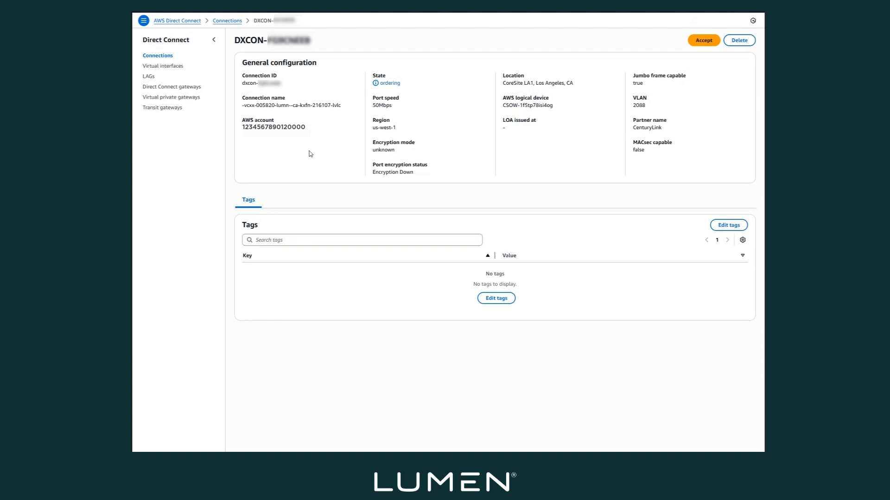
left_click(705, 40)
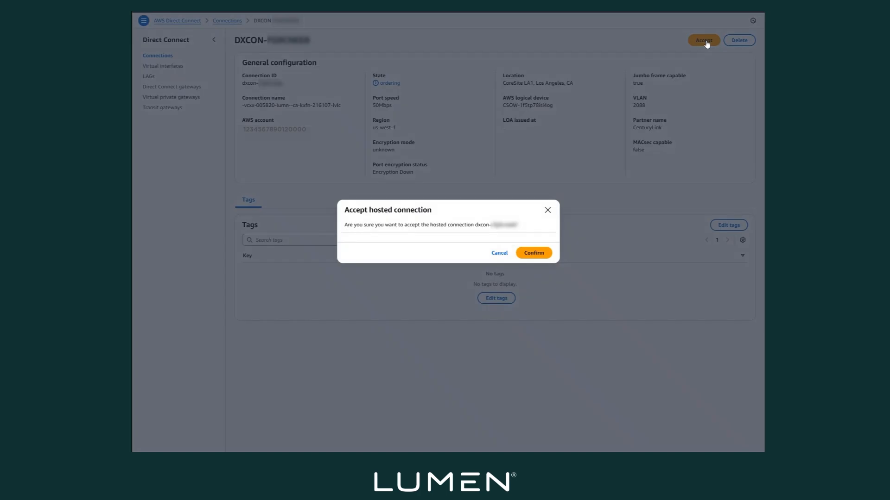
left_click(537, 255)
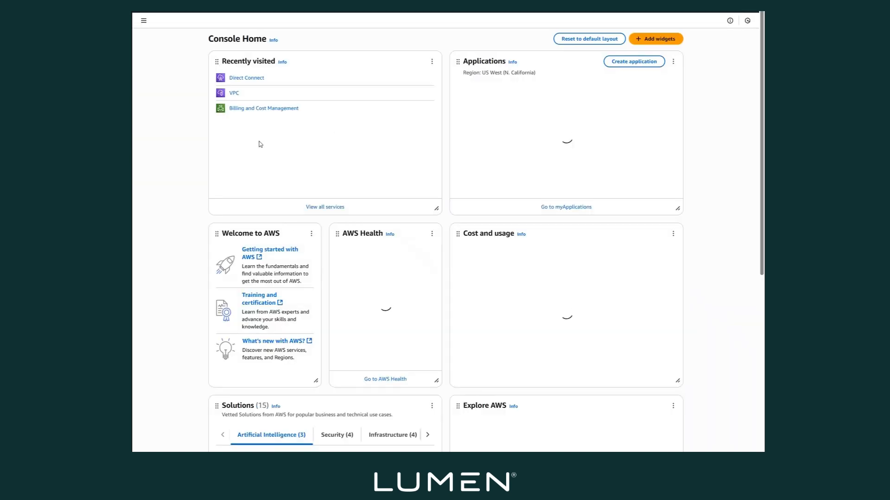
- Check the state of the "test 7 vpg" virtual private gateway in the VPC service
left_click(234, 94)
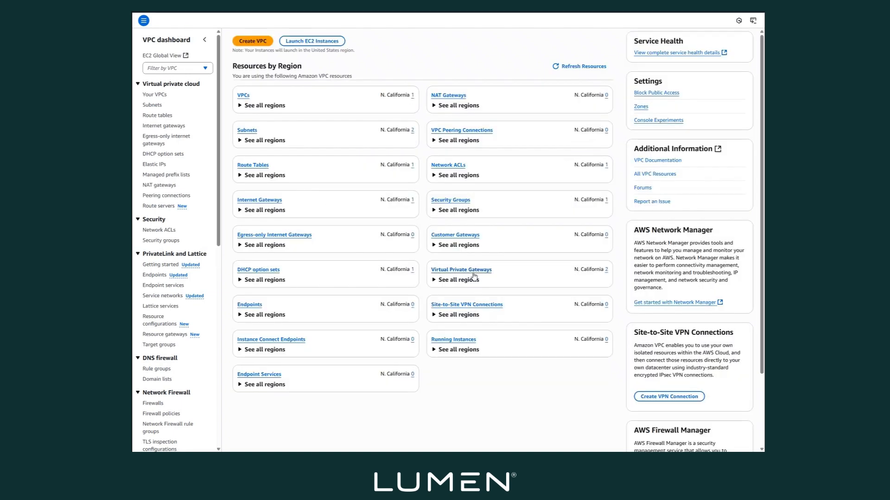
left_click(475, 273)
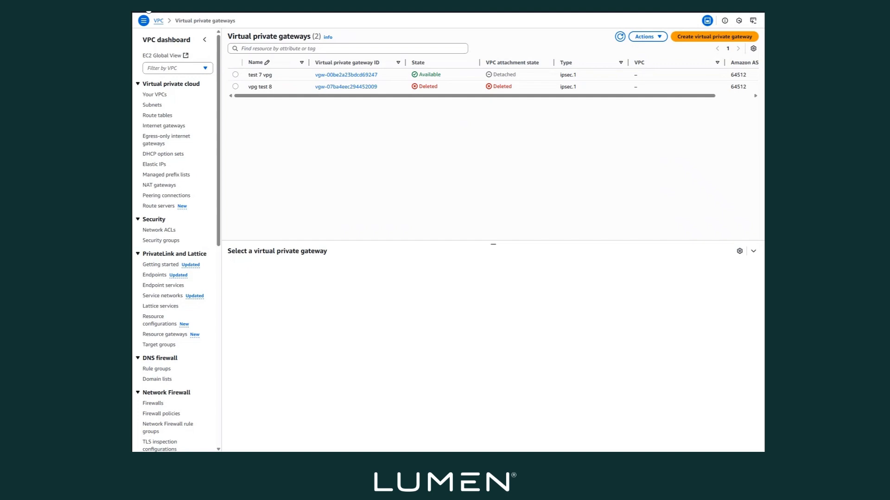
left_click(147, 7)
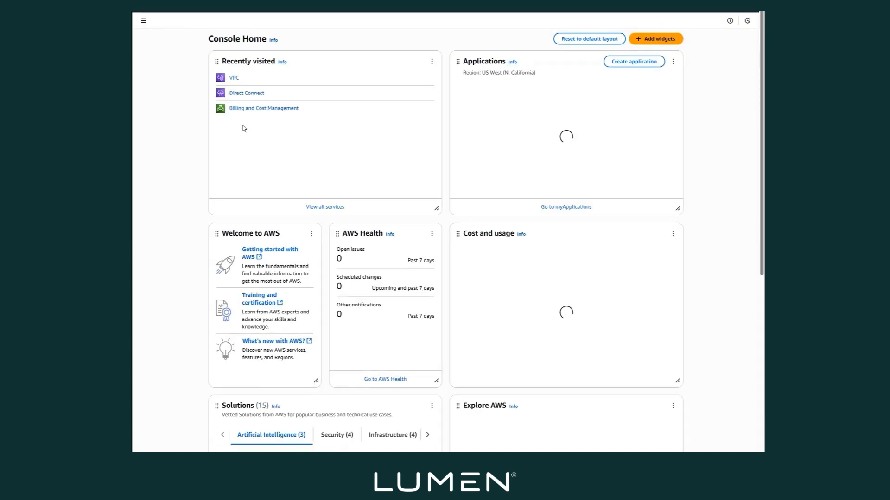
- Start a private virtual interface named "testing vif7" on the accepted Direct Connect connection, keeping that connection selected
left_click(236, 94)
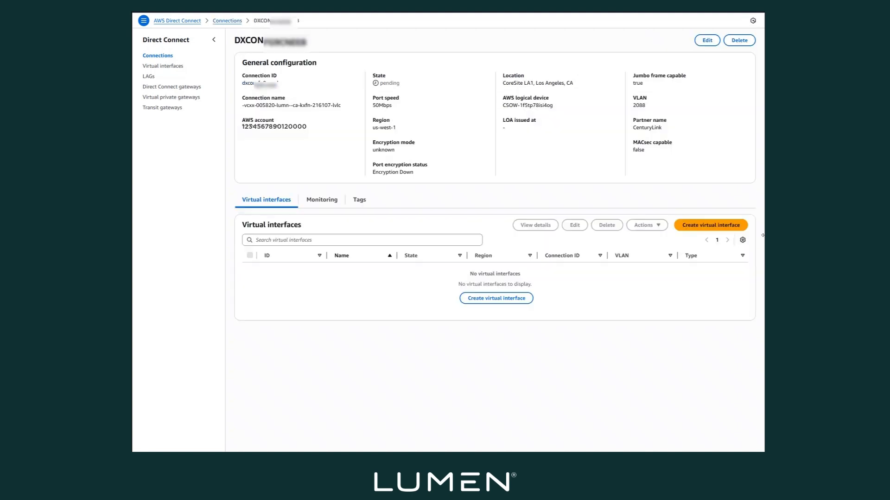
left_click(712, 227)
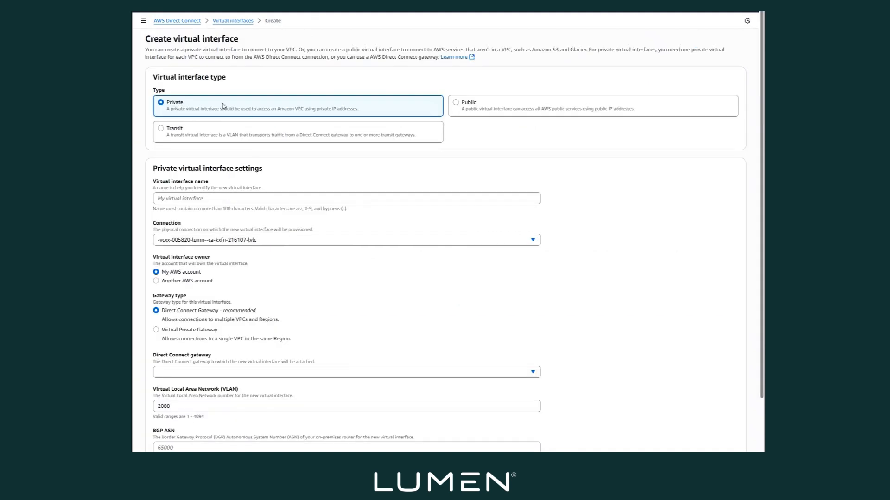
left_click(192, 199)
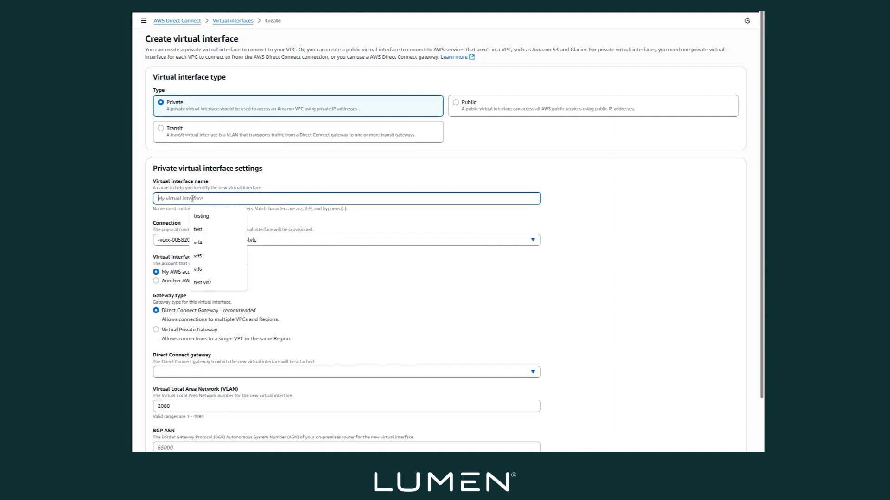
type("te")
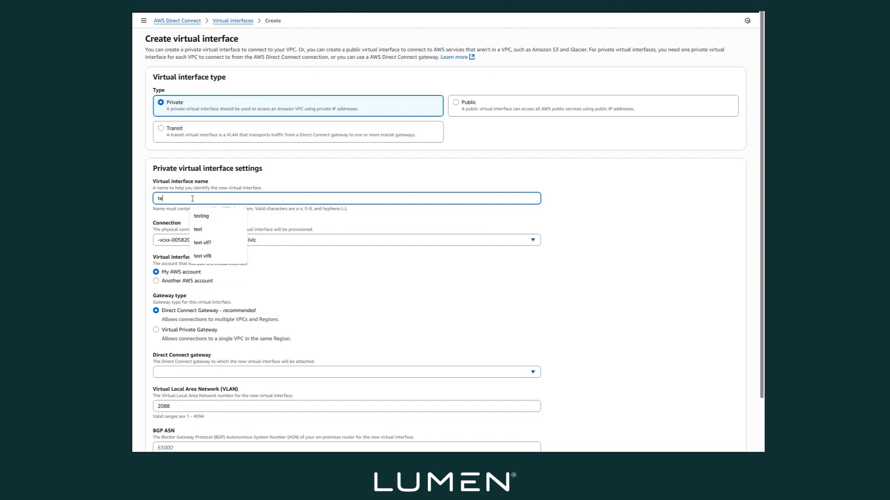
type("sting vif7")
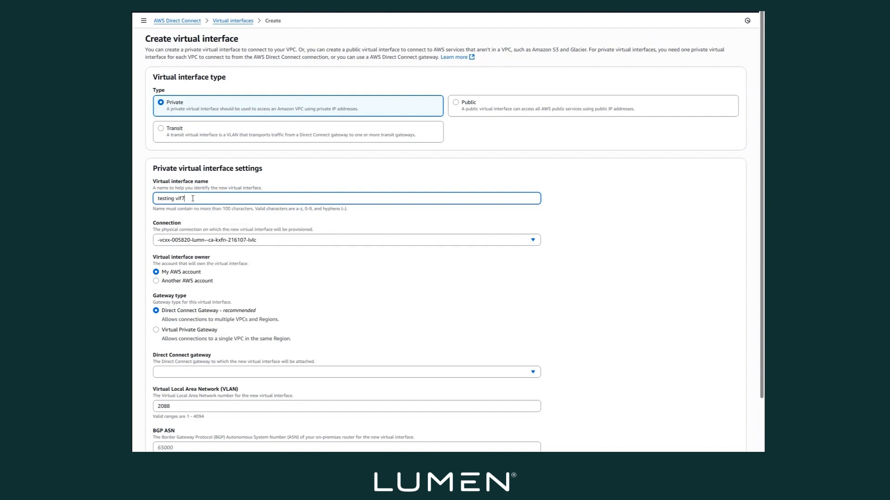
left_click(224, 241)
left_click(228, 270)
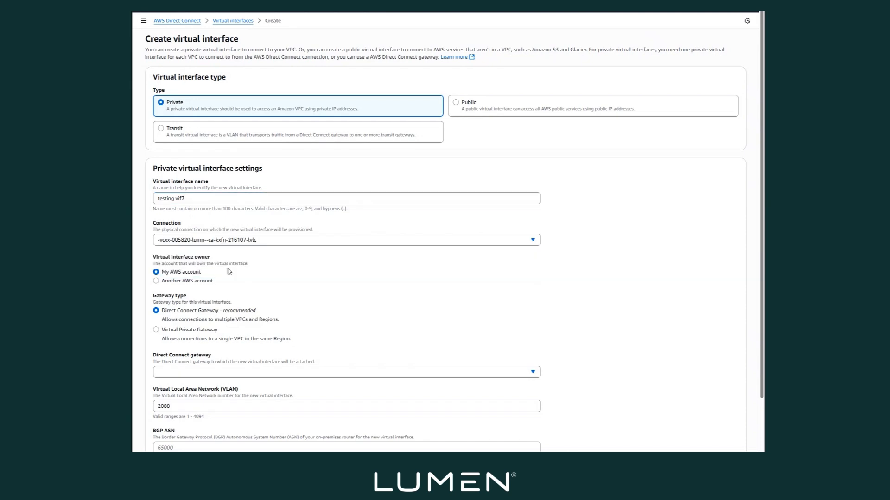
- Set the virtual interface's gateway type to Virtual Private Gateway and attach the "test 7 vpg" gateway
scroll(212, 256, "down", 1)
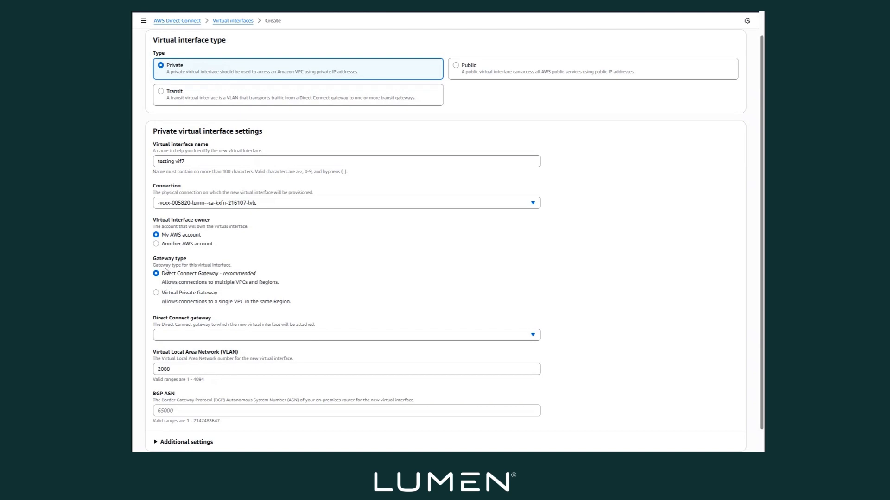
left_click(156, 294)
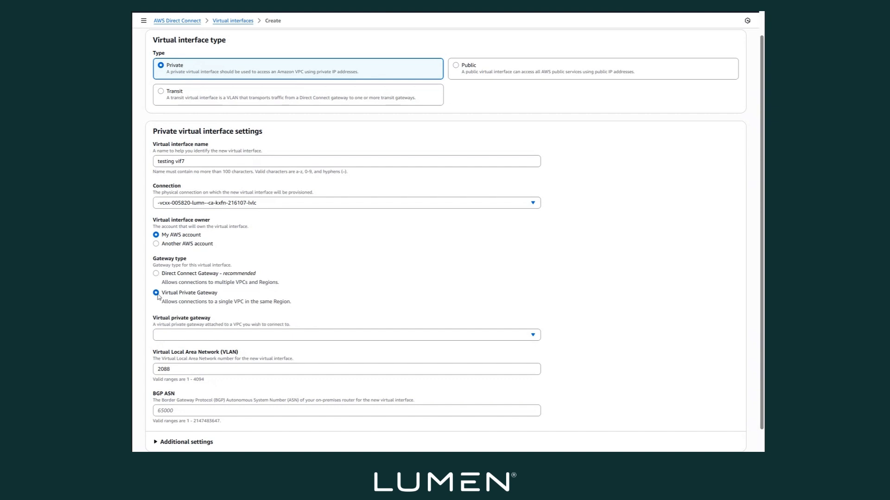
left_click(468, 335)
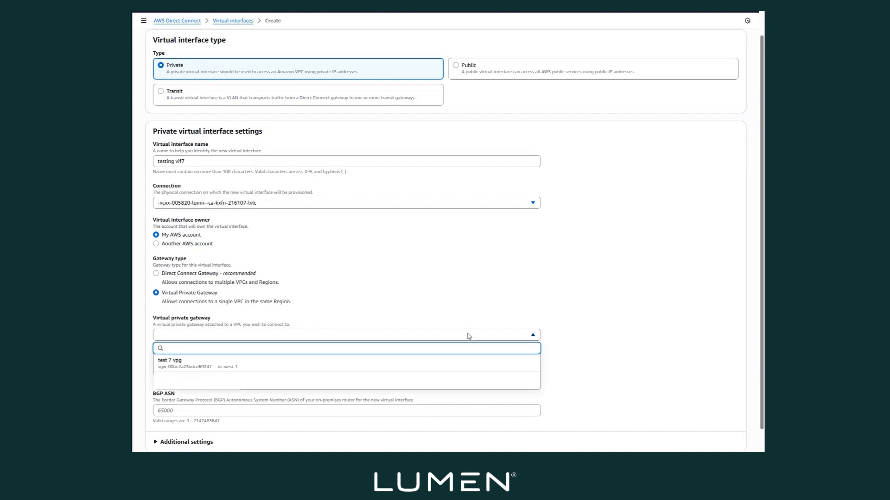
left_click(190, 362)
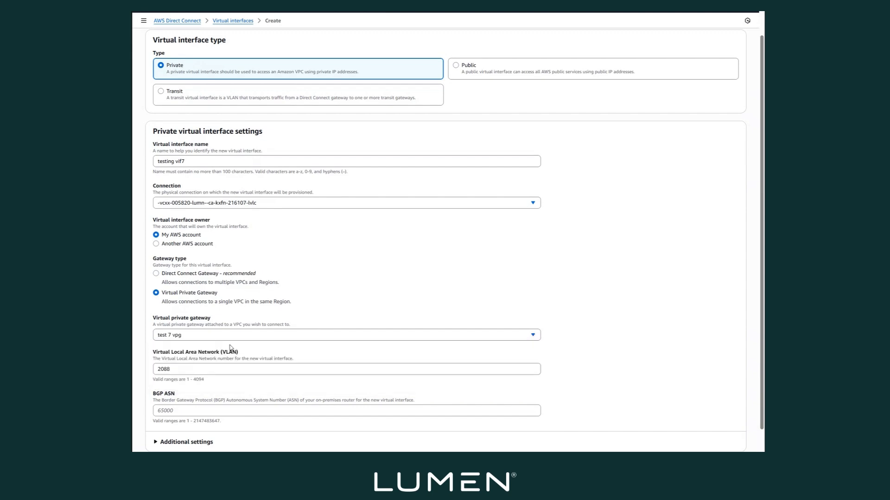
scroll(231, 347, "down", 1)
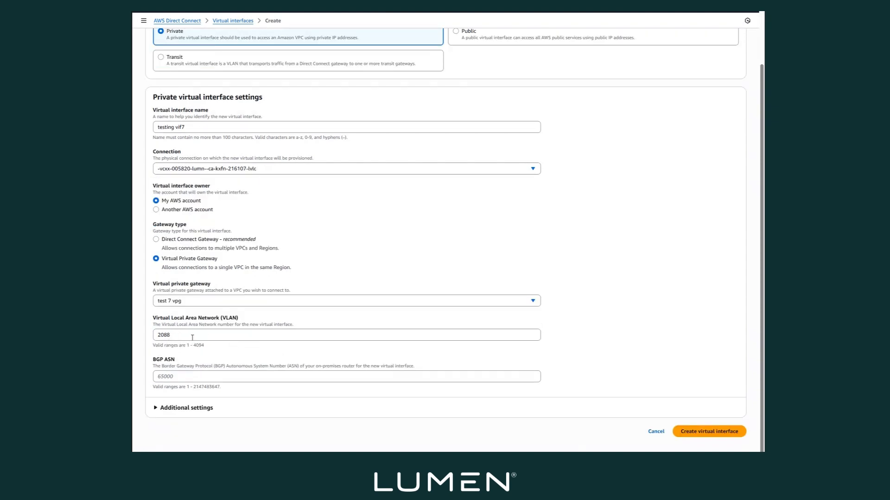
- Set the virtual interface's BGP ASN to 3549 and expand its additional settings
left_click(189, 377)
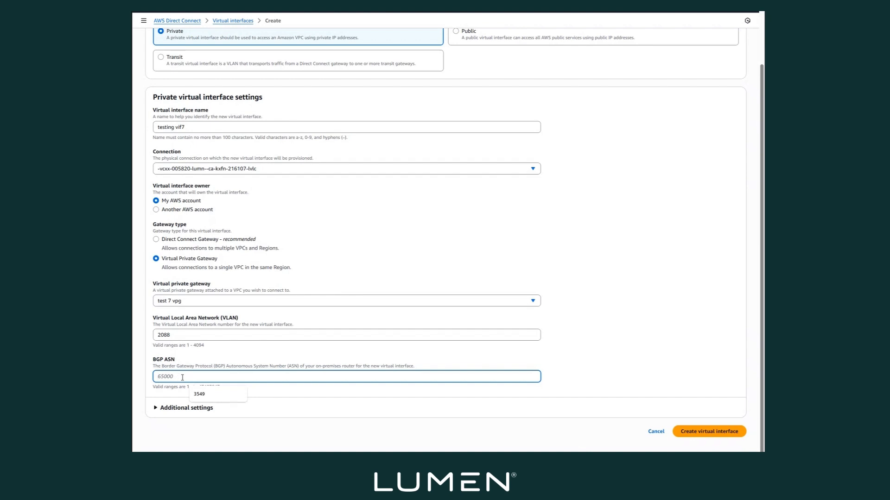
type("3549")
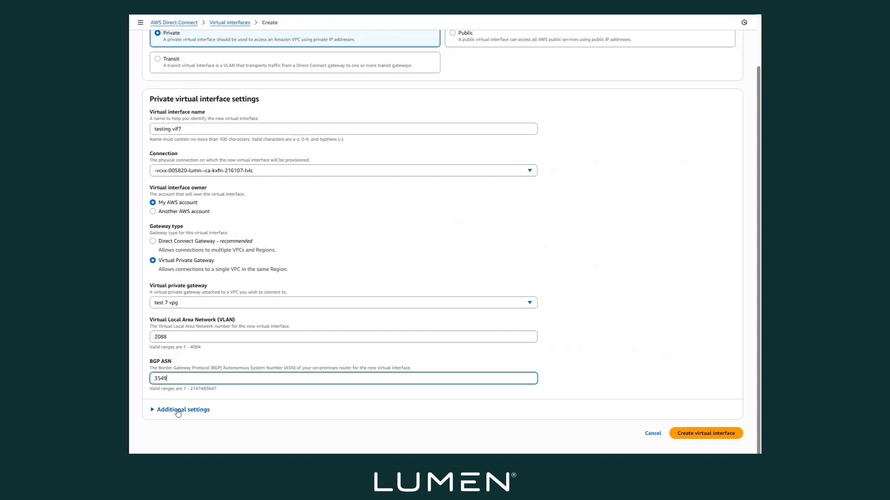
left_click(178, 411)
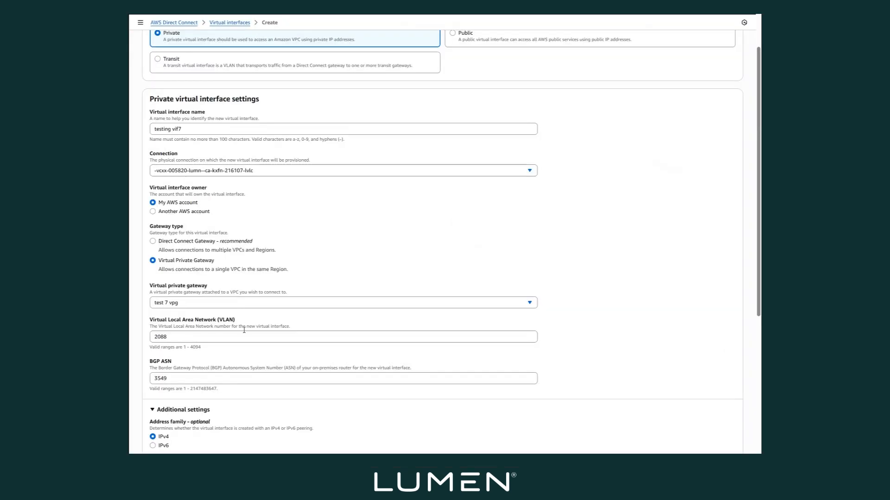
- Copy the Lumen Router Peer IP, 198.51.100.1/30, from the Control Center connector attributes into the virtual interface's own router peer IP
scroll(244, 327, "down", 3)
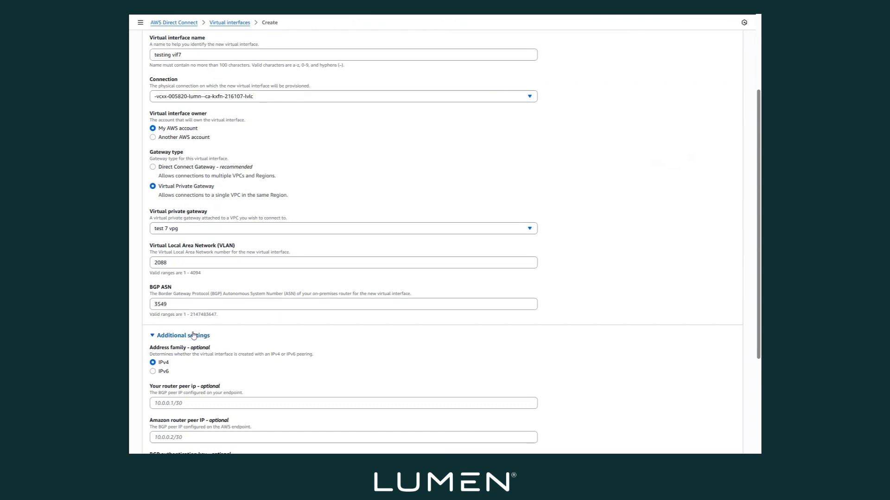
scroll(204, 364, "down", 1)
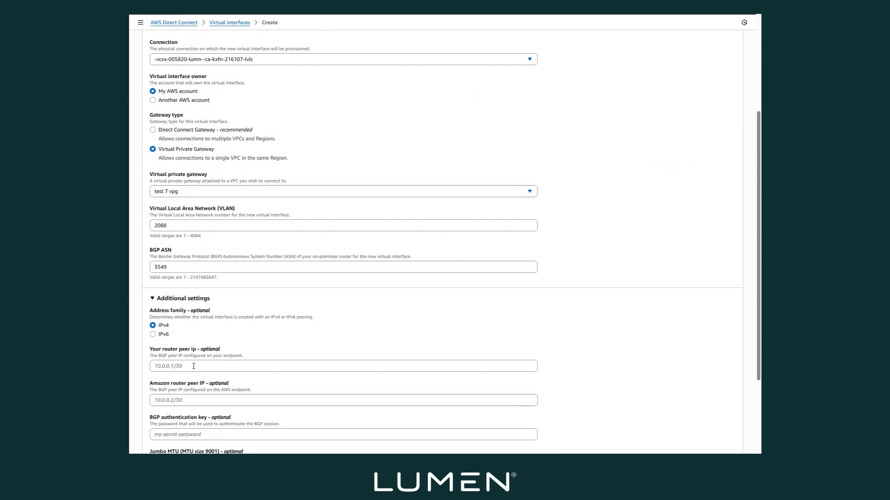
left_click(194, 367)
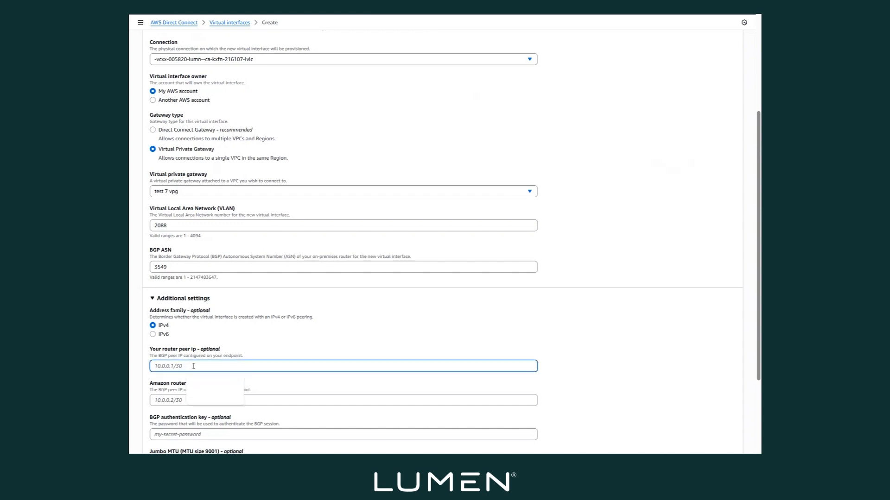
left_click(338, 328)
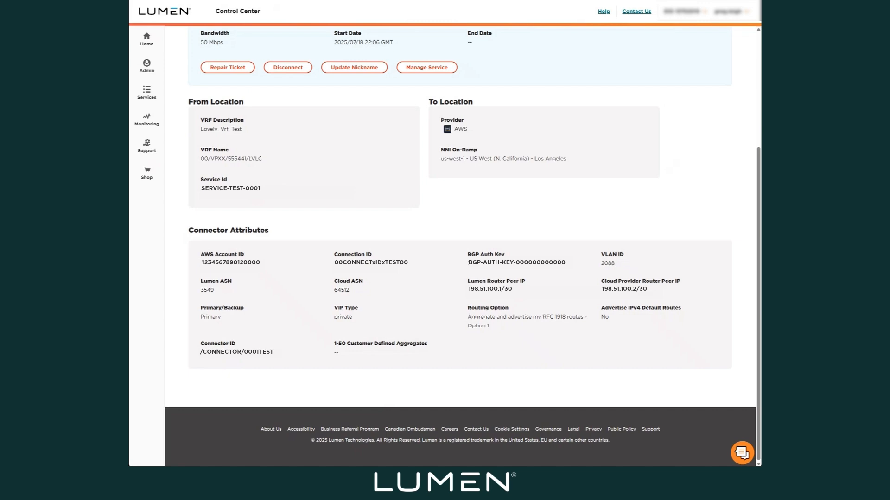
right_click(471, 300)
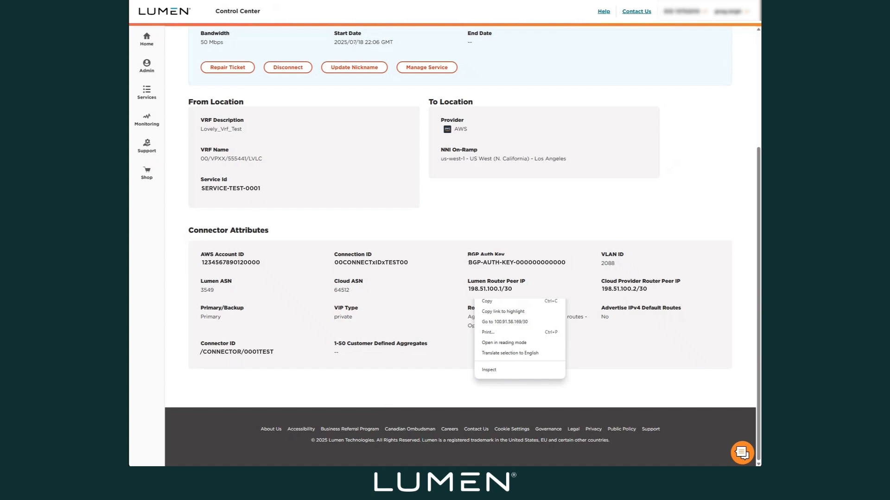
left_click(487, 302)
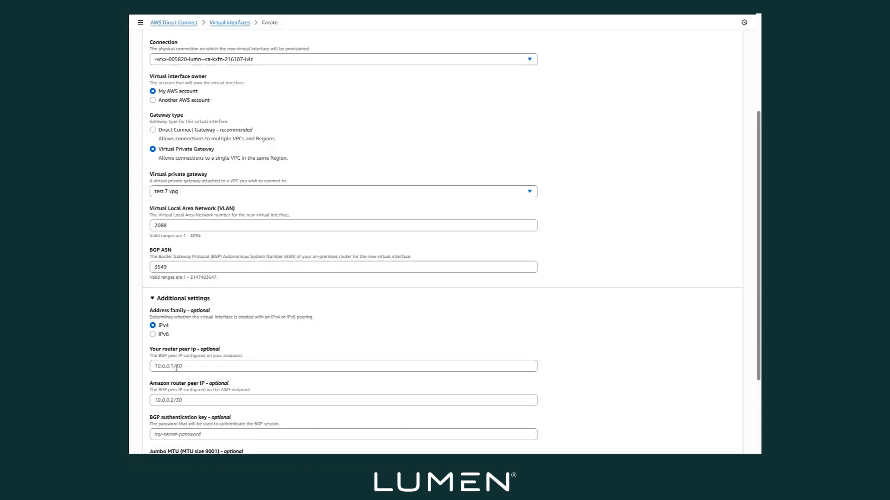
left_click(176, 367)
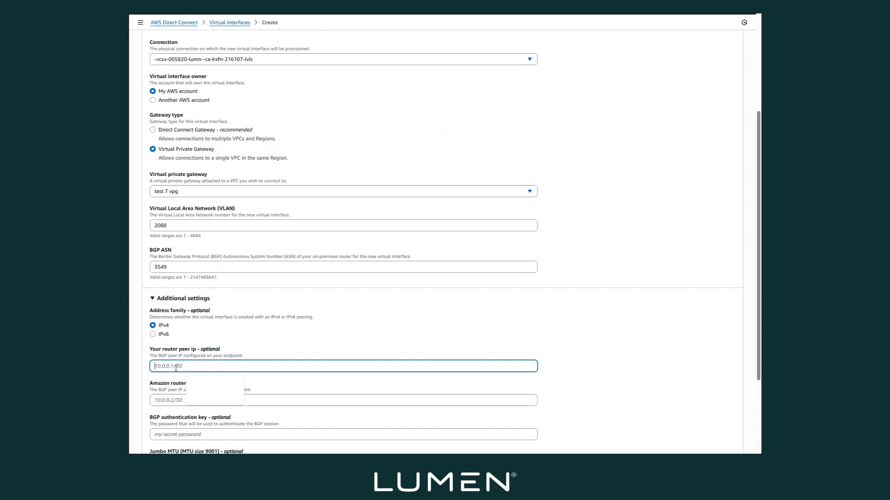
key("ctrl+v")
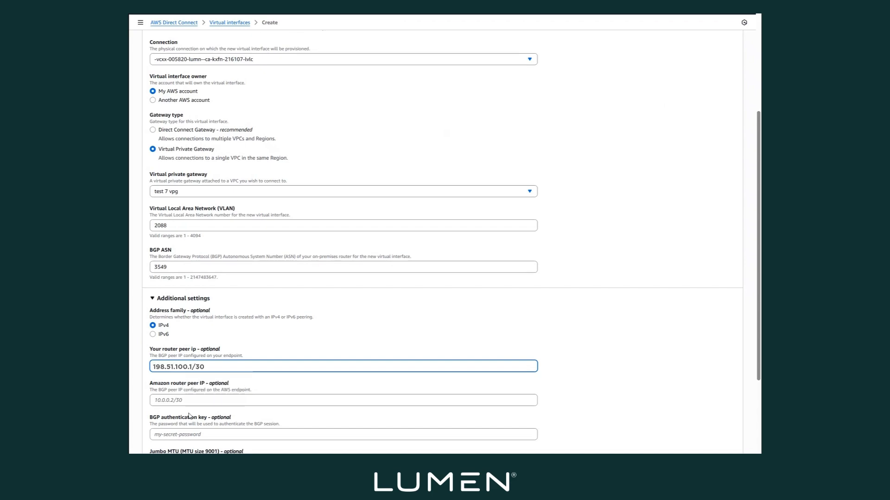
- Copy the Cloud Provider Router Peer IP, 198.51.100.2/30, from Control Center into the virtual interface's Amazon router peer IP
left_click(183, 401)
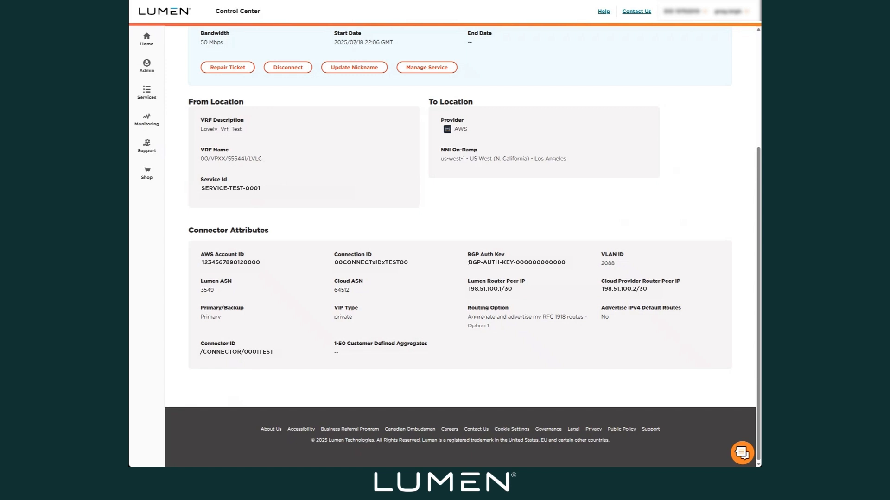
right_click(608, 293)
left_click(621, 304)
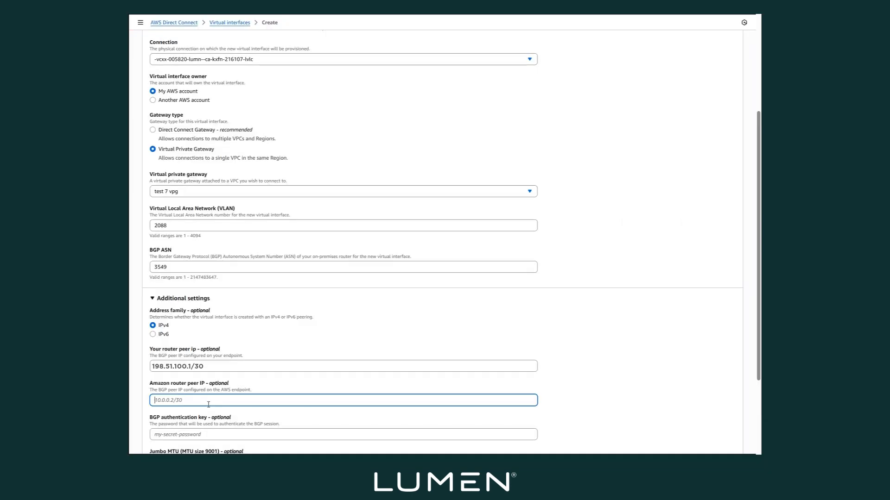
left_click(202, 399)
right_click(203, 399)
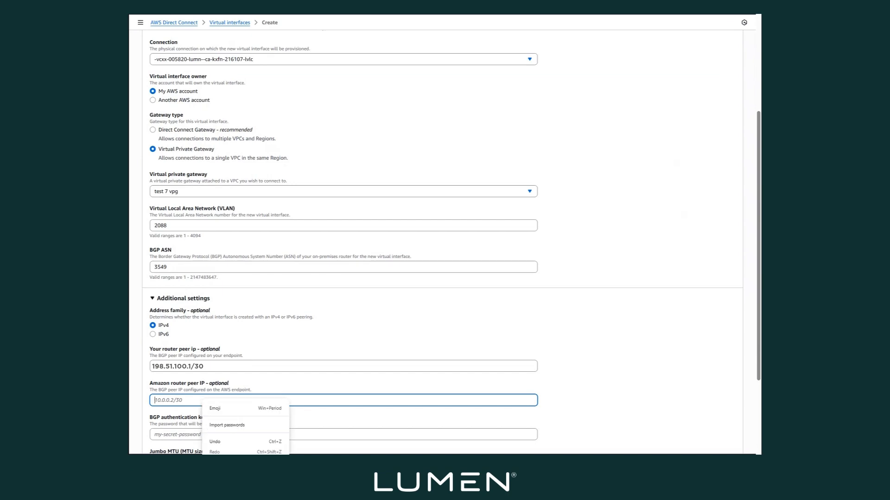
key("ctrl+v")
- Copy the BGP Auth Key from the Control Center connector attributes into the virtual interface's BGP authentication key
scroll(322, 365, "down", 3)
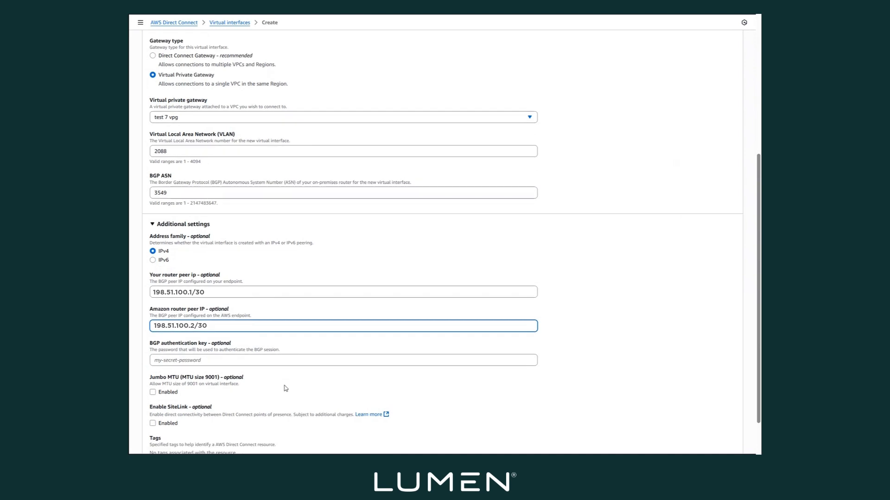
left_click(203, 361)
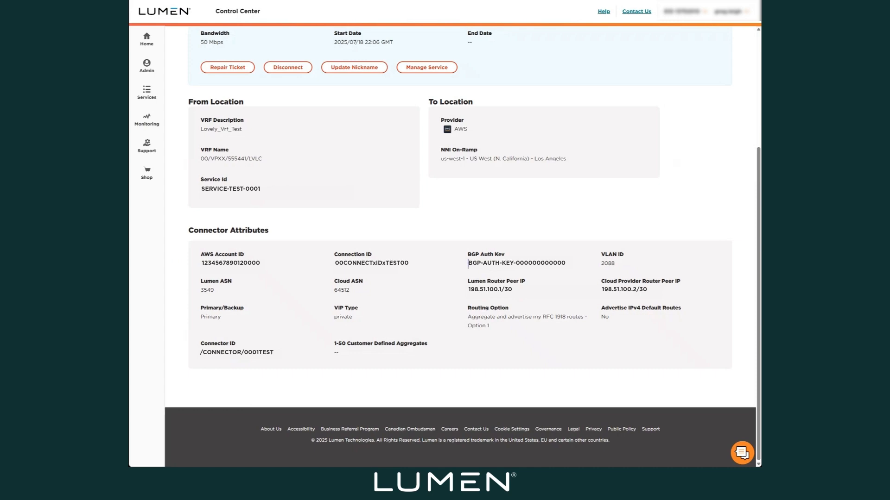
right_click(473, 270)
left_click(486, 278)
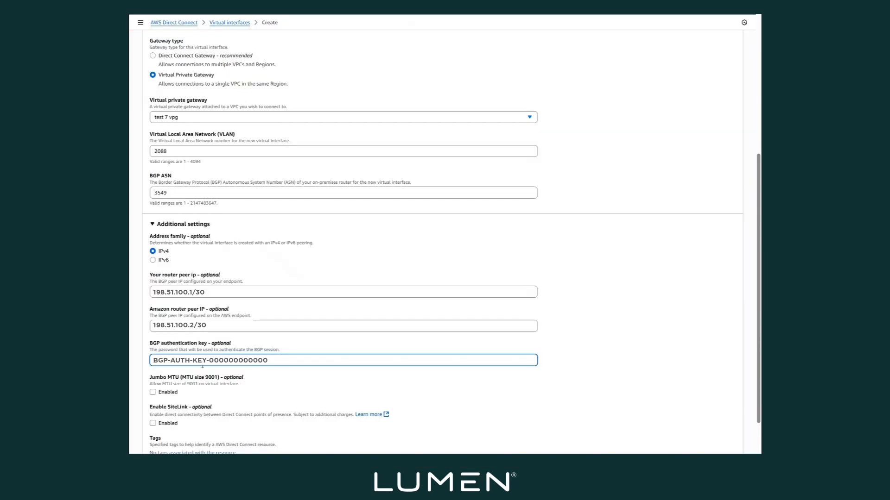
right_click(195, 362)
left_click(212, 451)
- Create the private virtual interface, leaving Jumbo MTU and SiteLink disabled and adding no tags
scroll(273, 381, "down", 2)
scroll(273, 381, "down", 1)
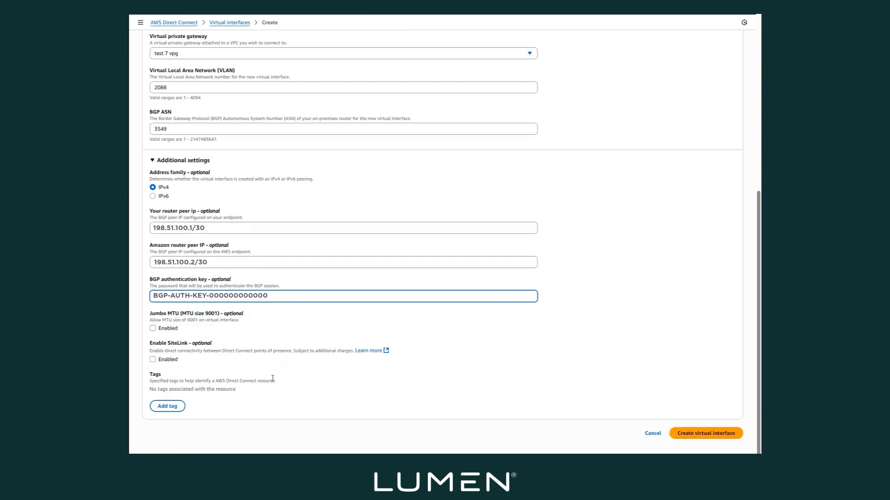
left_click(692, 436)
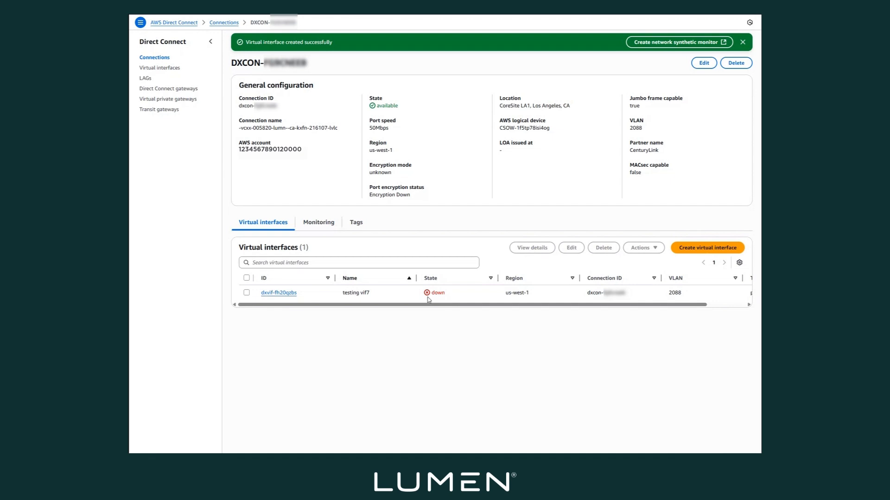
- Check the state and BGP peering status of the "testing vif7" virtual interface, and the state of its Direct Connect connection
left_click(277, 292)
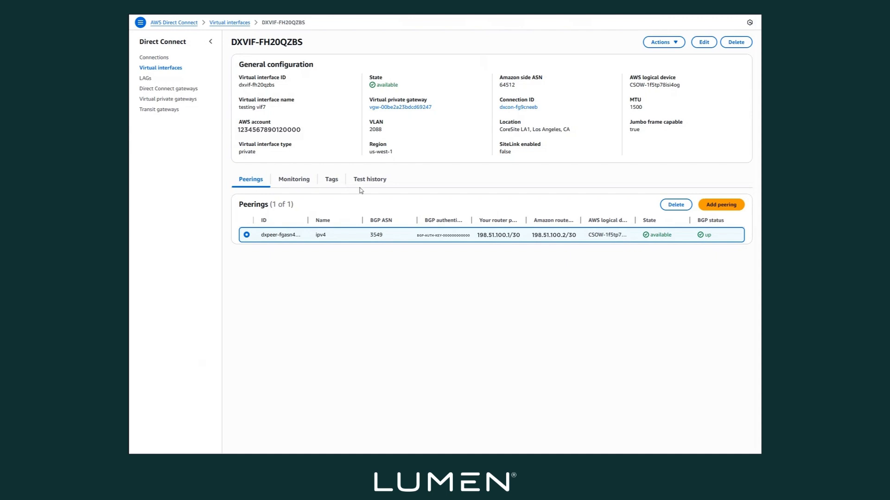
left_click(178, 23)
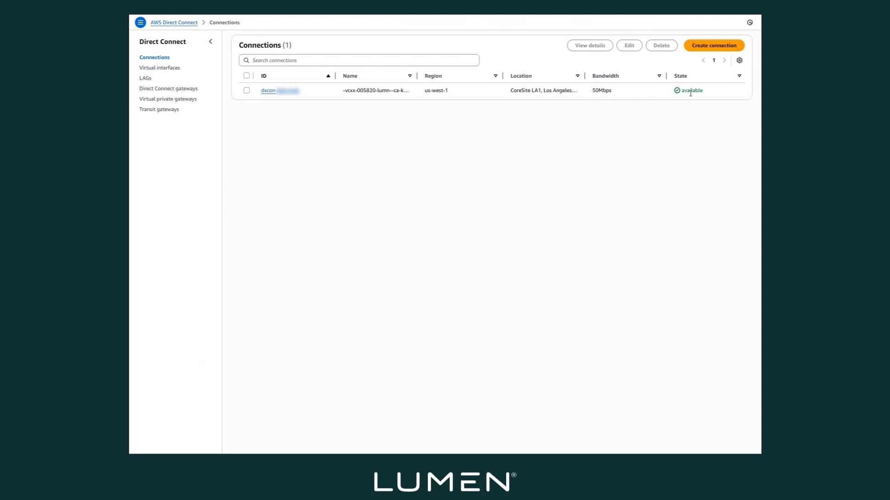
left_click(280, 91)
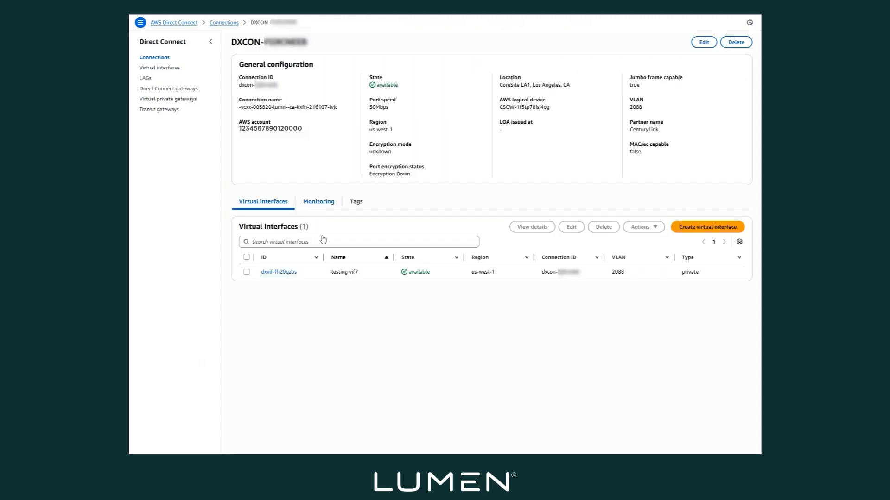
left_click(276, 272)
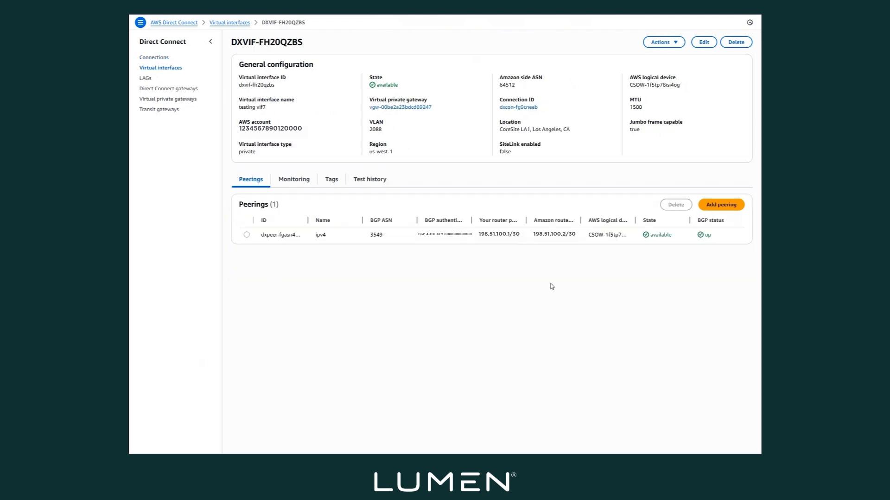